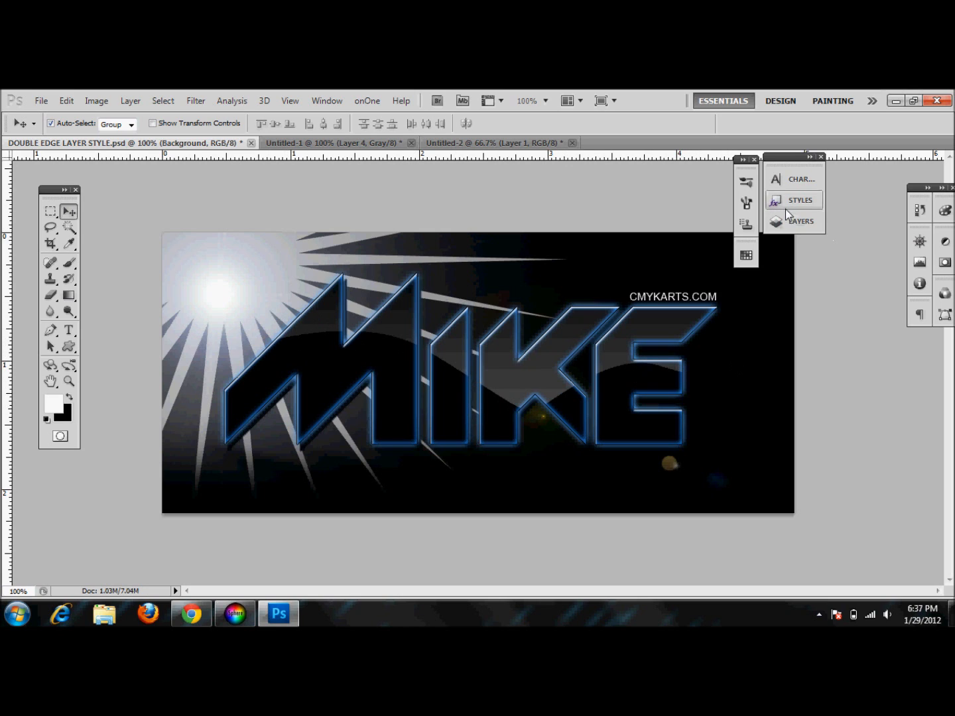
Open the Layers panel and hide Layer 1 inside Group 1
{"action": "left_click", "coordinate": [797, 225]}
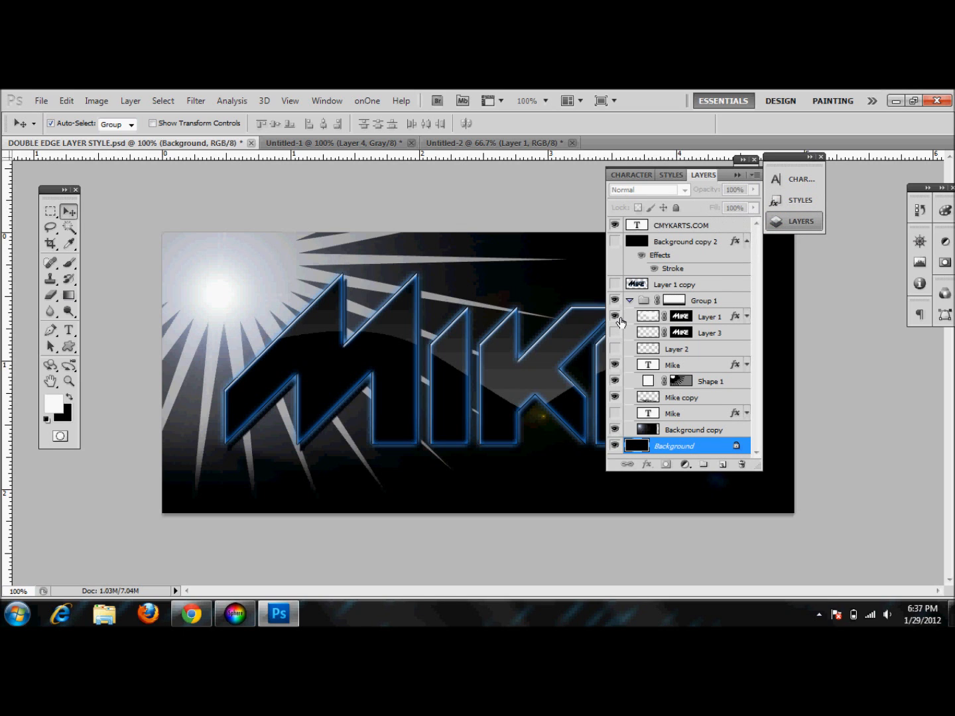
{"action": "left_click", "coordinate": [618, 319]}
{"action": "left_click", "coordinate": [615, 333]}
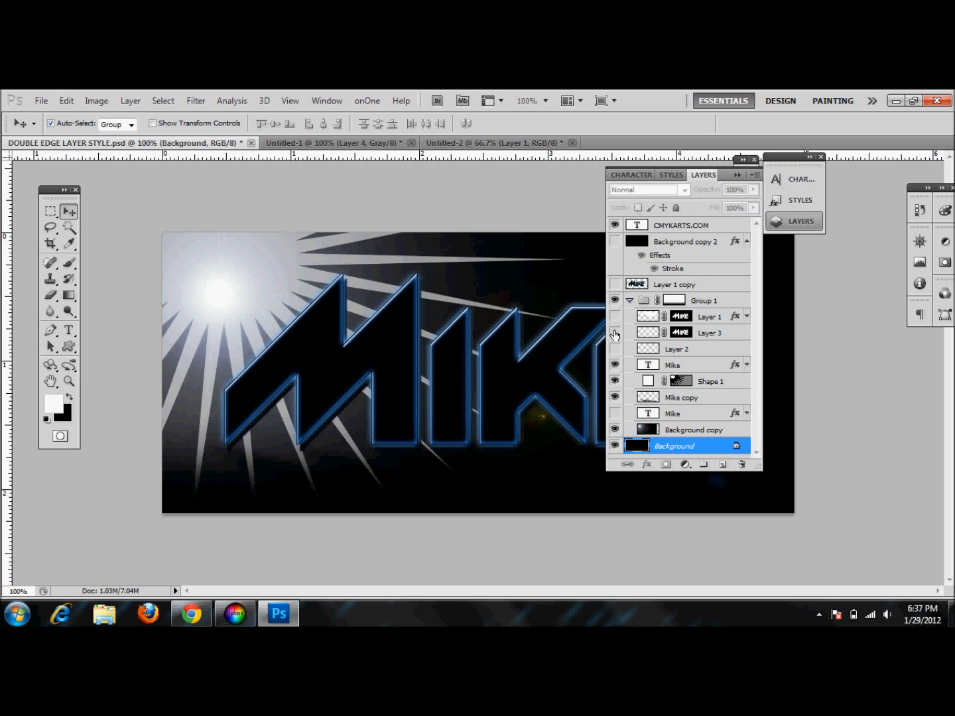
{"action": "left_click", "coordinate": [615, 334]}
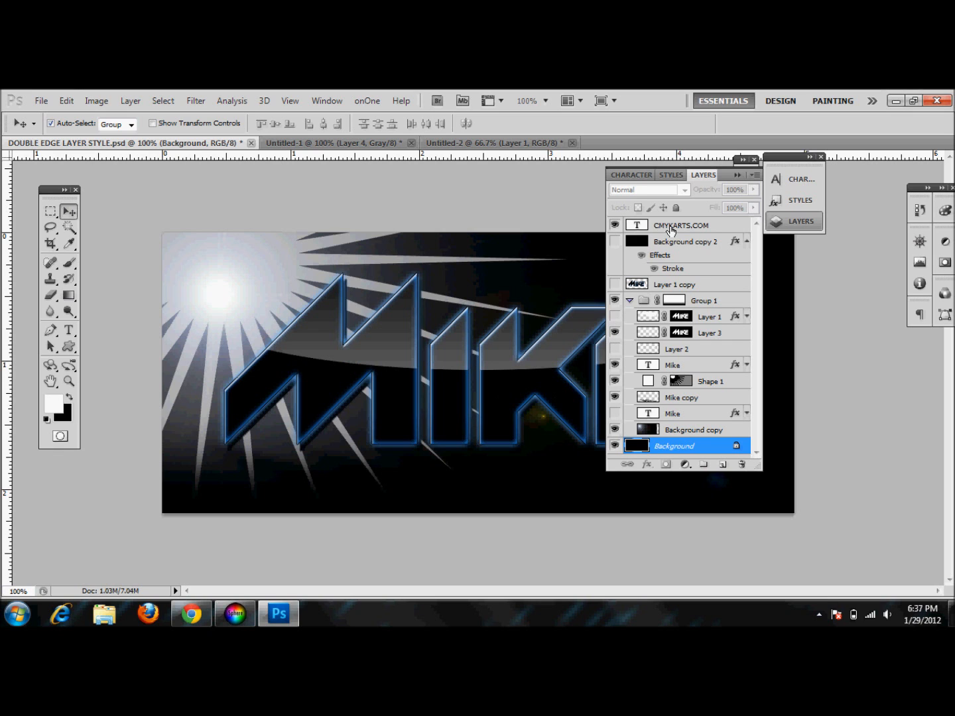
Hide Layer 3 and Shape 1 and show Layer 2 in the layer stack
{"action": "left_click_drag", "start_coordinate": [722, 175], "coordinate": [876, 320]}
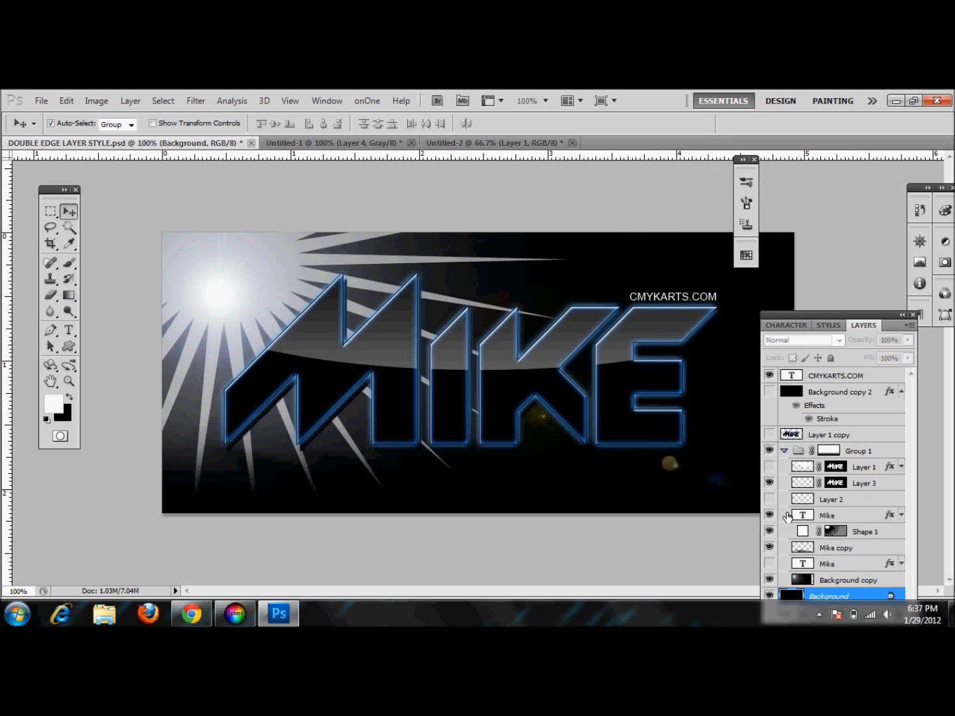
{"action": "left_click", "coordinate": [769, 484]}
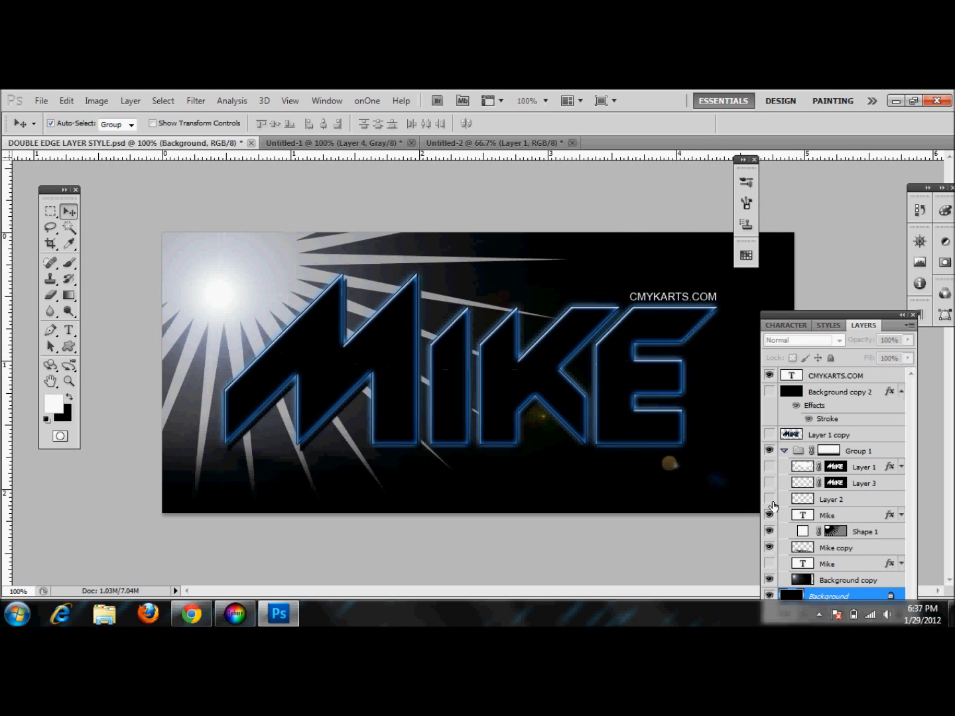
{"action": "left_click", "coordinate": [769, 498]}
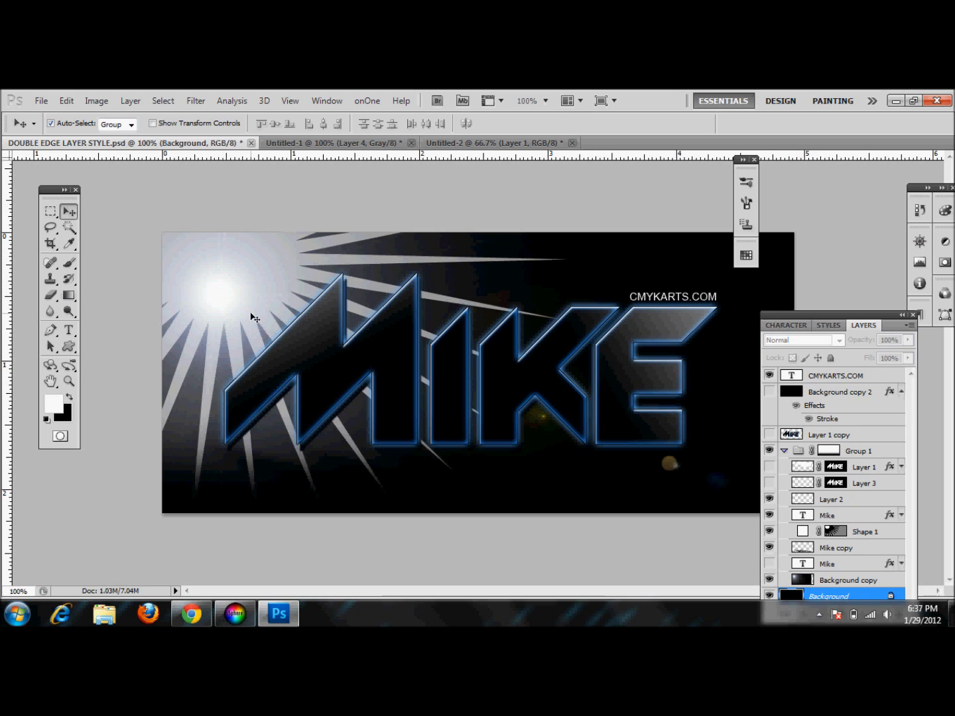
{"action": "left_click", "coordinate": [769, 530]}
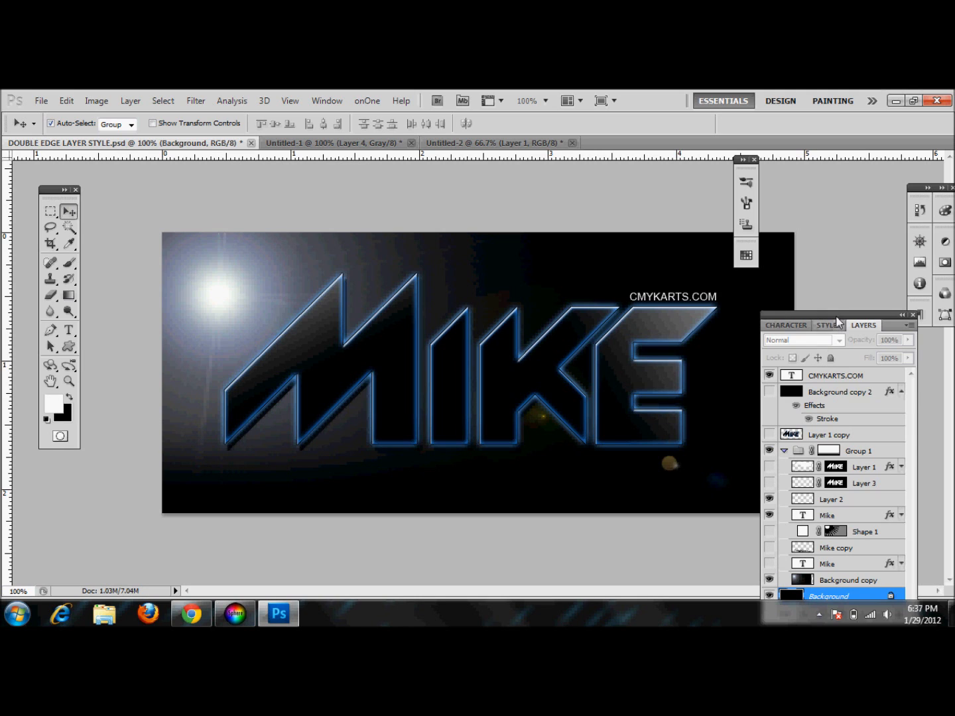
Hide Background copy, Layer 1, Layer 3 and Layer 2 so only the outlined Mike text and background show
{"action": "left_click_drag", "start_coordinate": [837, 324], "coordinate": [847, 240]}
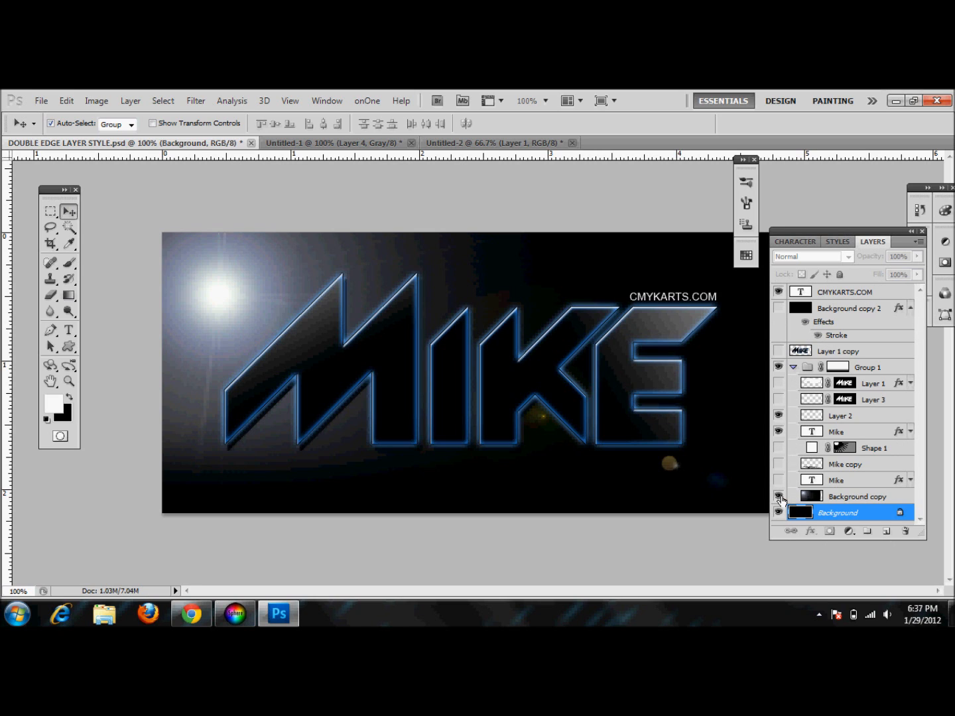
{"action": "left_click", "coordinate": [778, 497]}
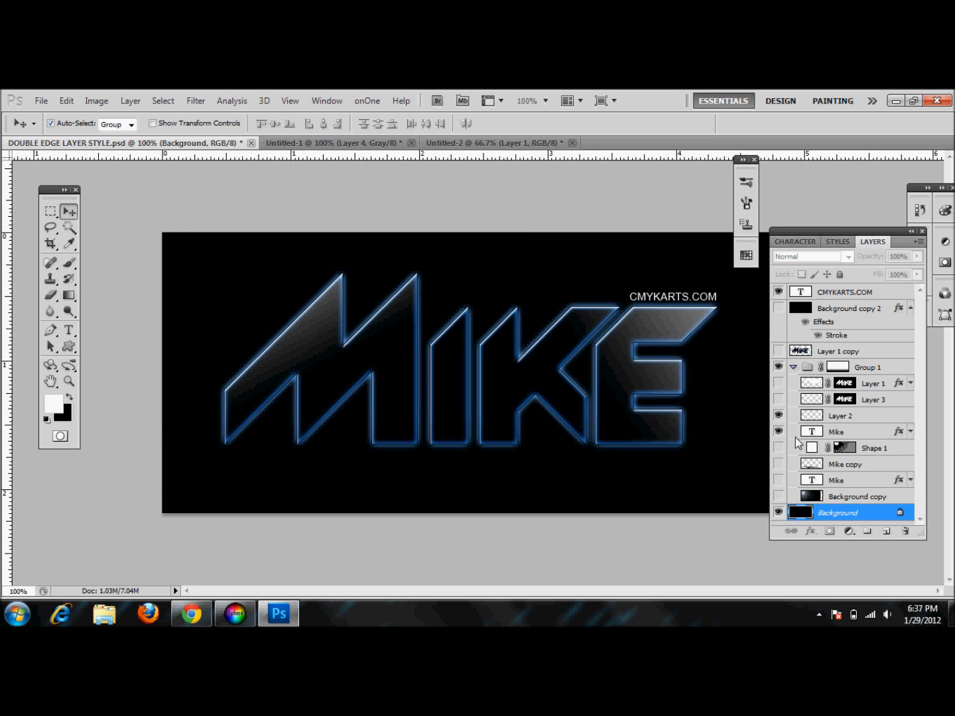
{"action": "left_click", "coordinate": [779, 384]}
{"action": "left_click", "coordinate": [779, 400]}
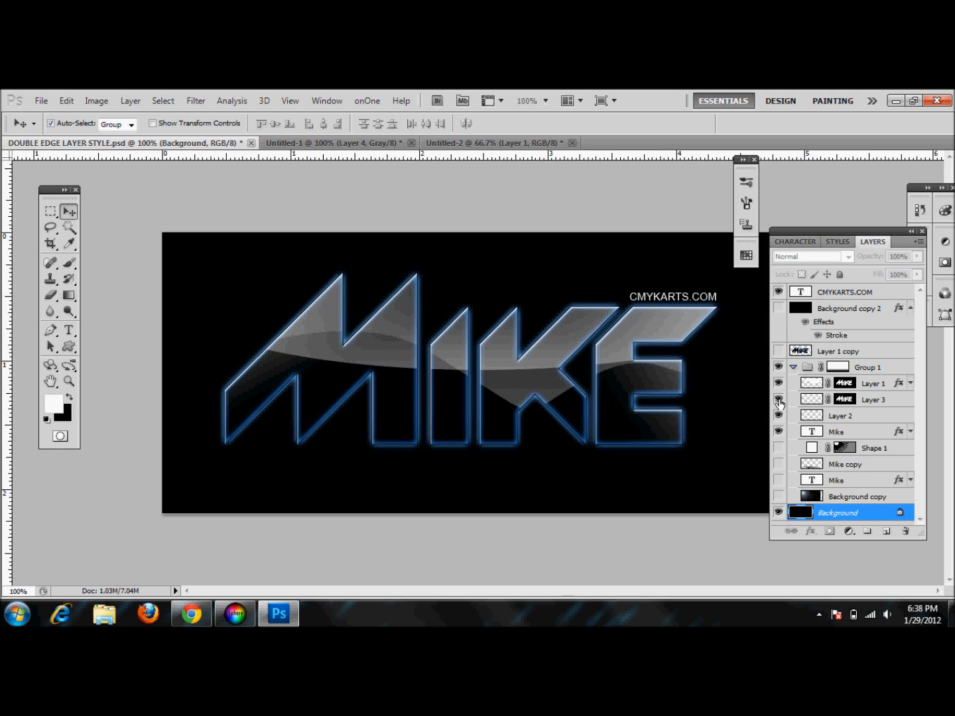
{"action": "left_click_drag", "start_coordinate": [780, 383], "coordinate": [780, 400]}
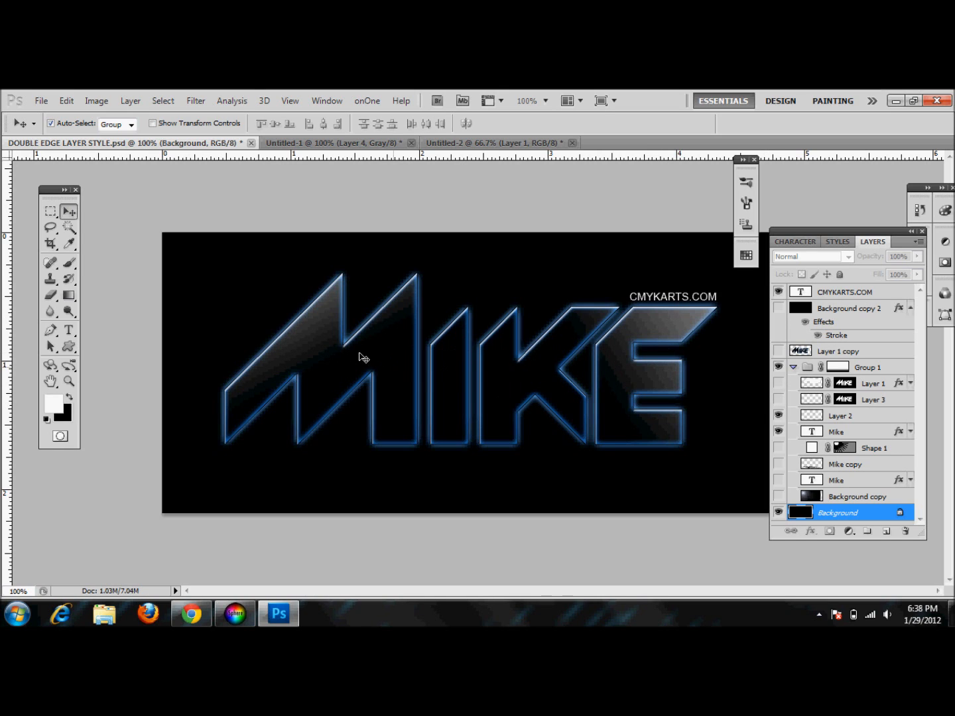
{"action": "left_click", "coordinate": [778, 417]}
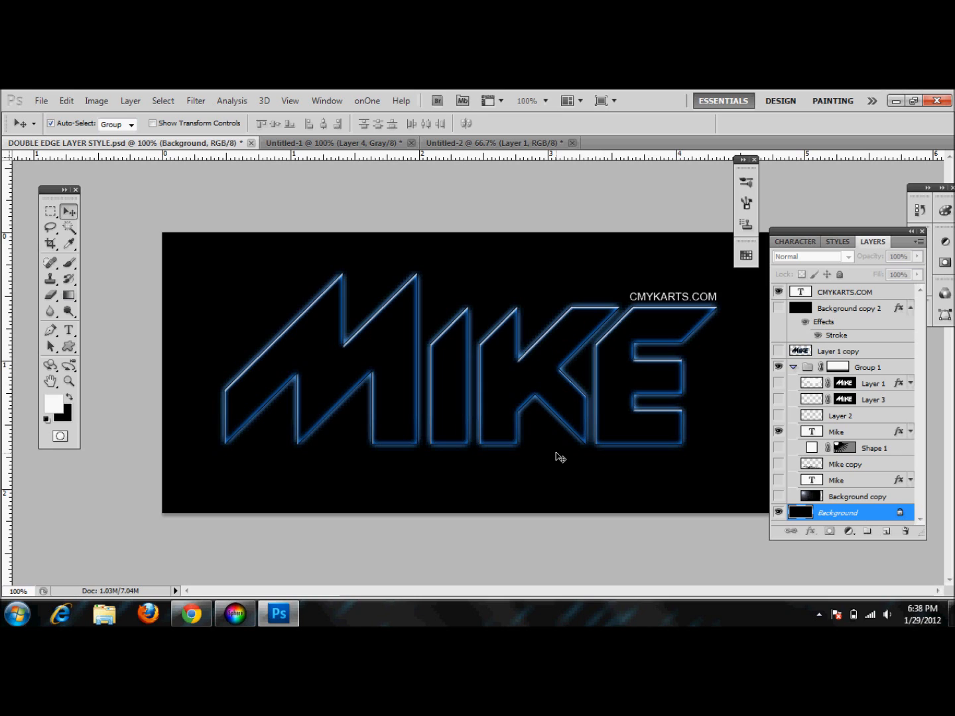
Fill the Background with white, then refill it with black
{"action": "key", "text": "i"}
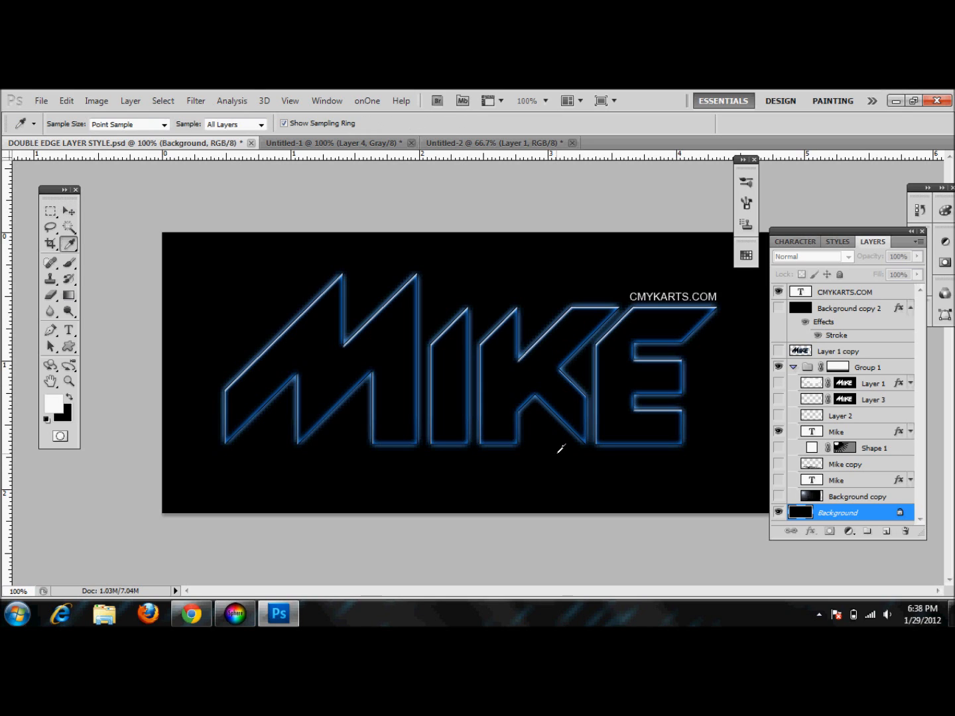
{"action": "key", "text": "alt+BackSpace"}
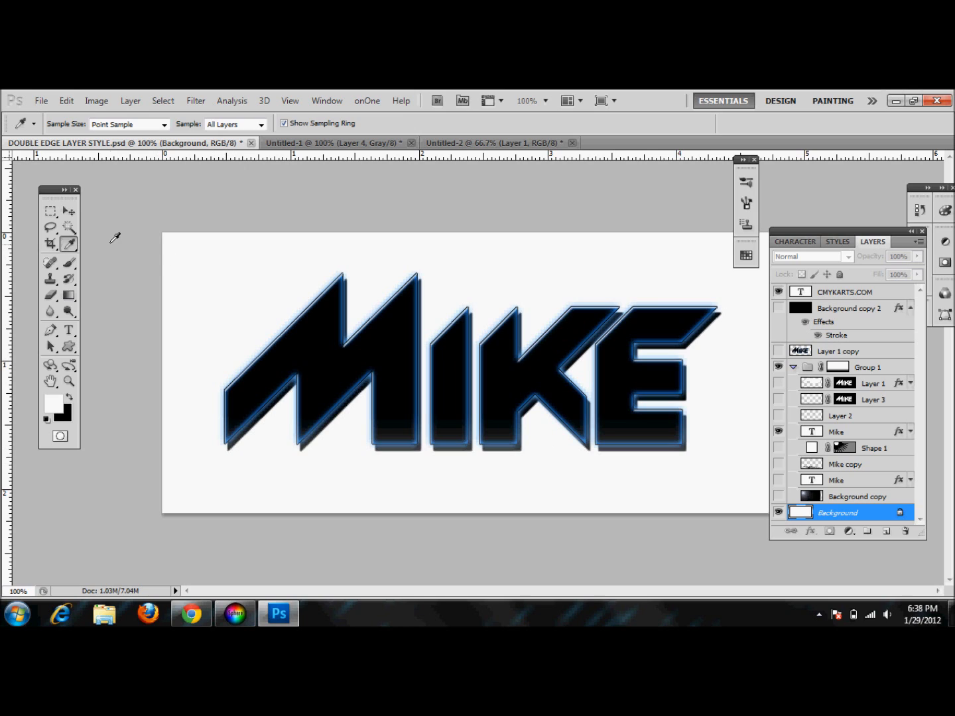
{"action": "left_click", "coordinate": [68, 211]}
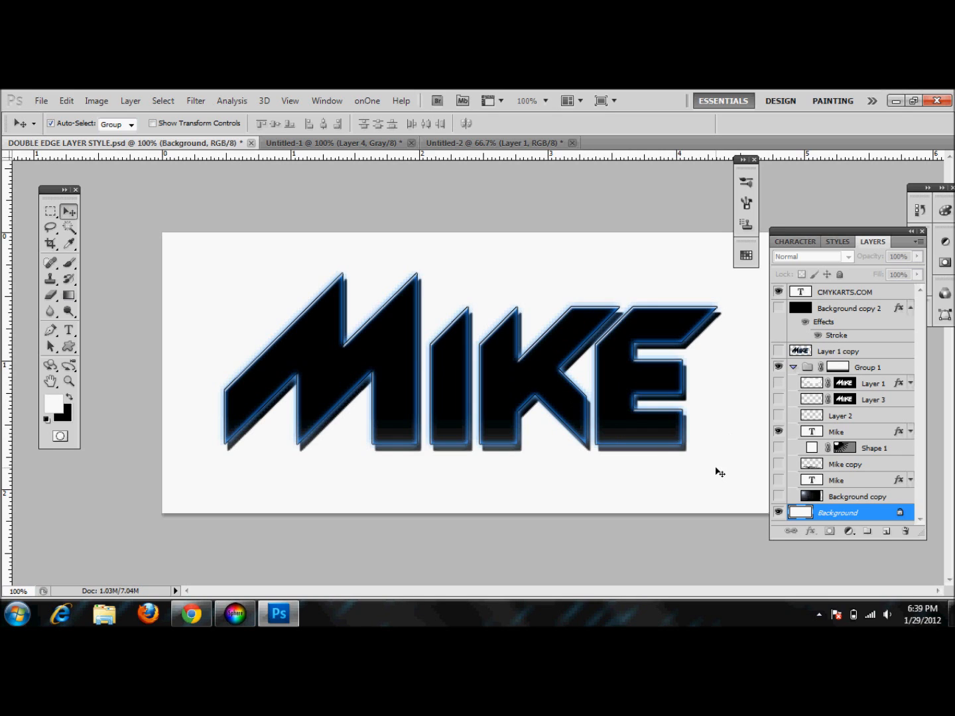
{"action": "key", "text": "ctrl+BackSpace"}
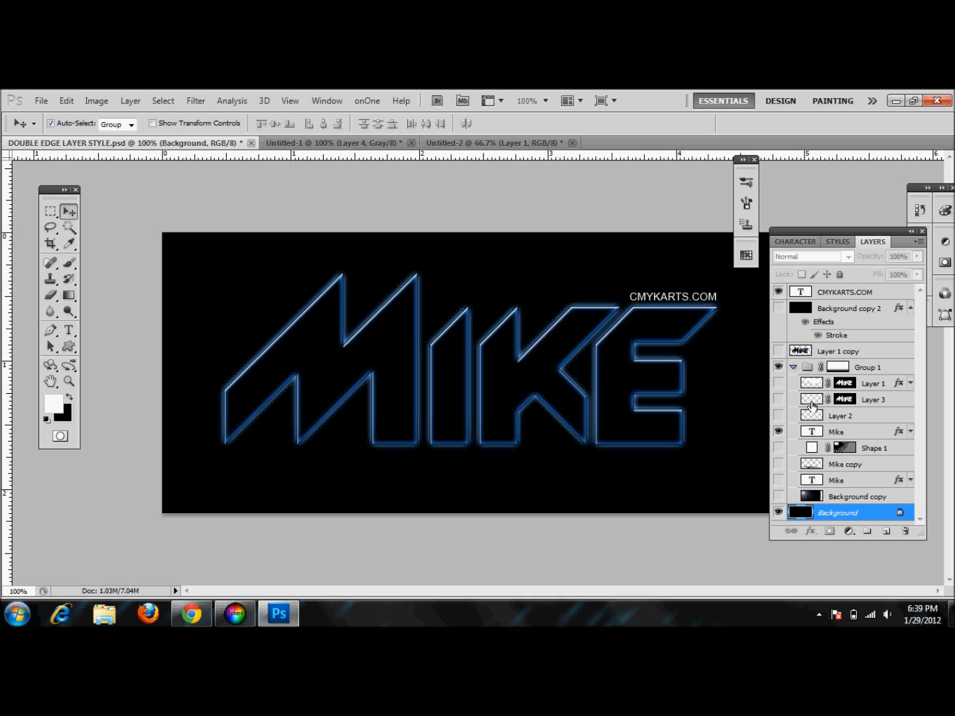
Add a new layer and draw an elliptical selection across the upper half of the MIKE text
{"action": "left_click", "coordinate": [886, 532]}
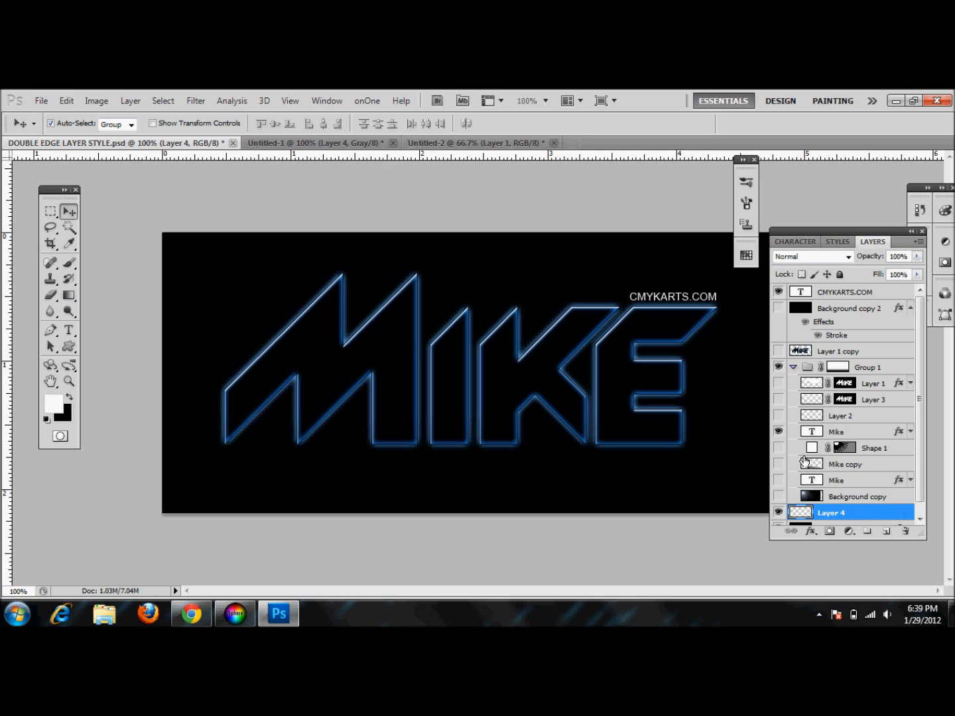
{"action": "left_click", "coordinate": [51, 210]}
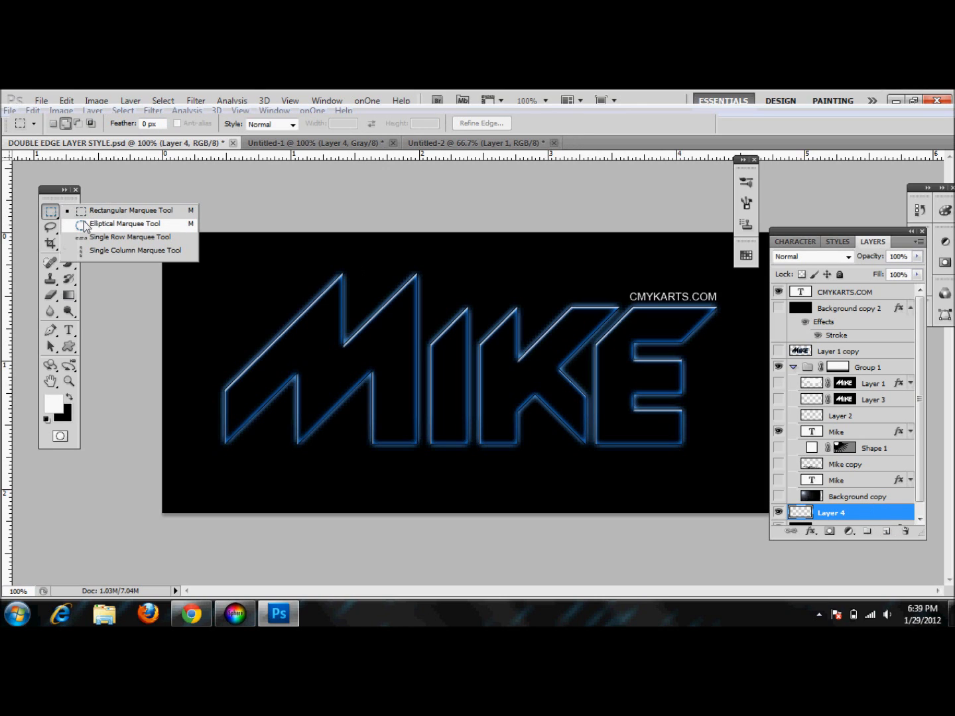
{"action": "left_click", "coordinate": [106, 223]}
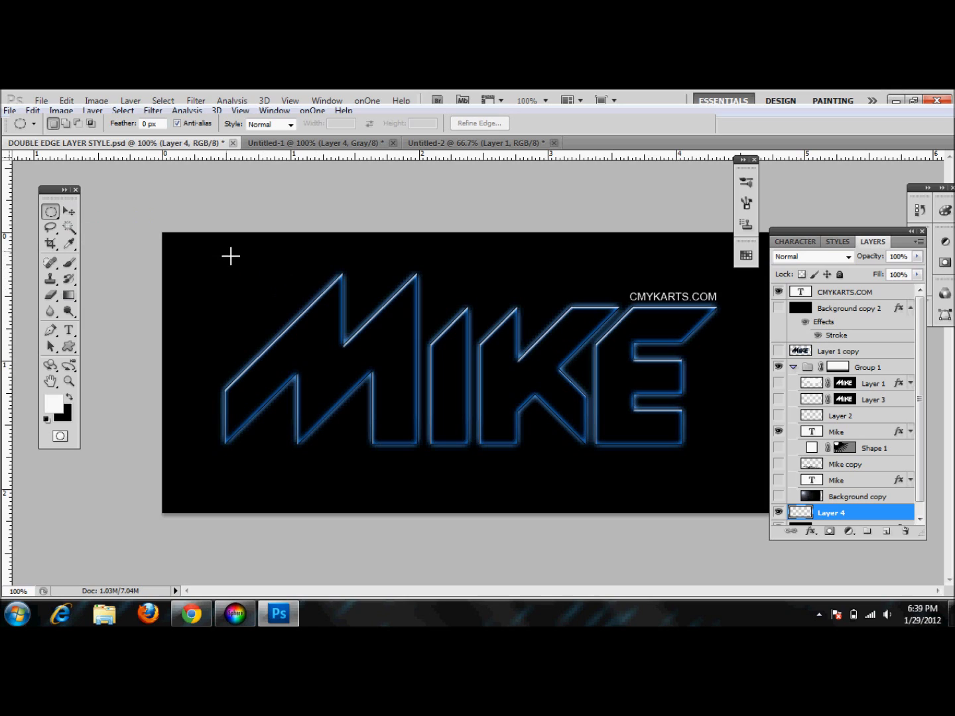
{"action": "left_click", "coordinate": [146, 124]}
{"action": "left_click_drag", "start_coordinate": [658, 365], "coordinate": [762, 374]}
{"action": "left_click_drag", "start_coordinate": [764, 383], "coordinate": [764, 382]}
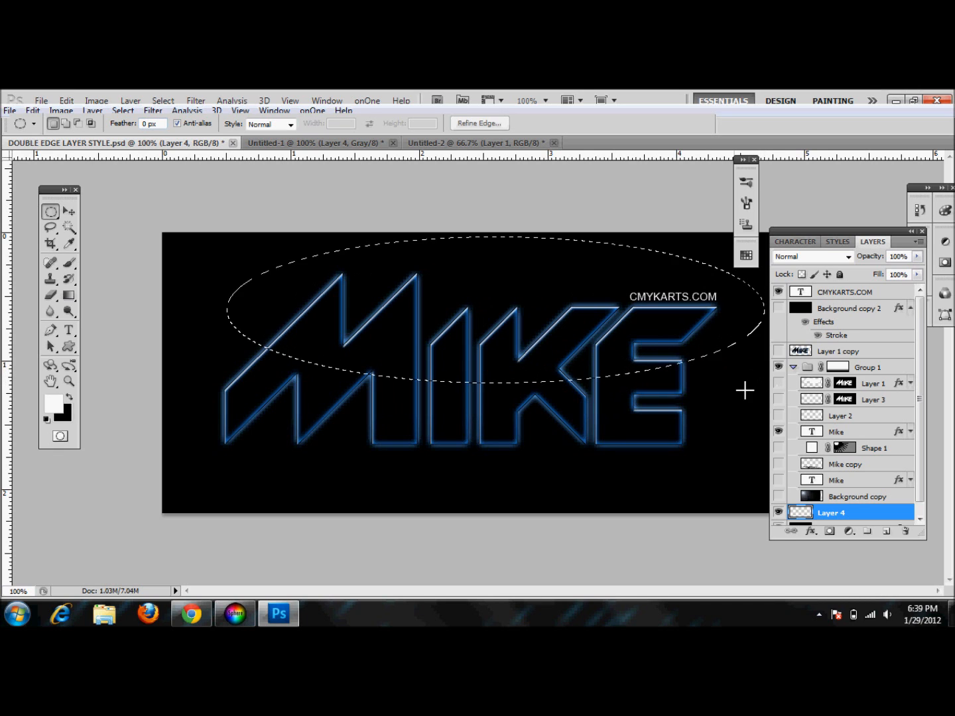
Fill the ellipse with a white-to-transparent gradient drawn upward with the Gradient tool
{"action": "left_click", "coordinate": [69, 296]}
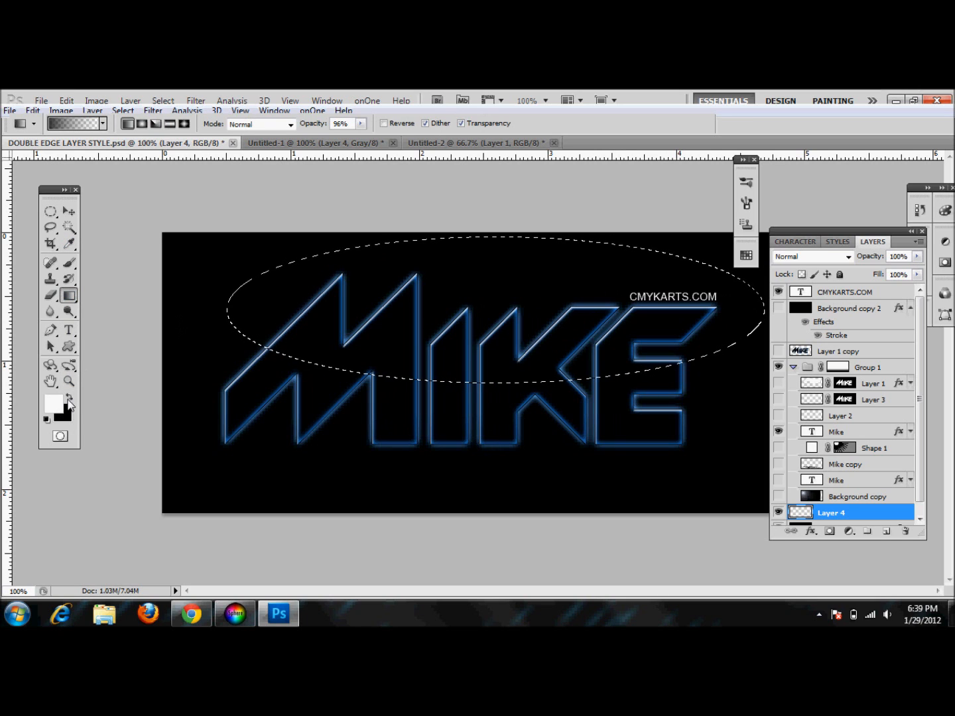
{"action": "left_click", "coordinate": [104, 123]}
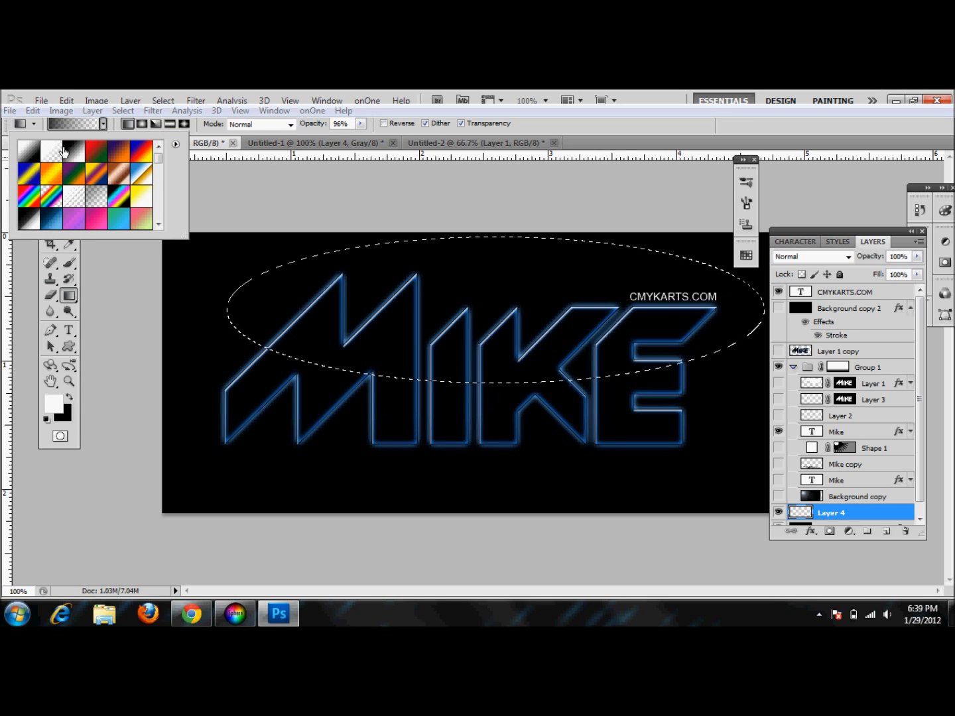
{"action": "left_click", "coordinate": [51, 151]}
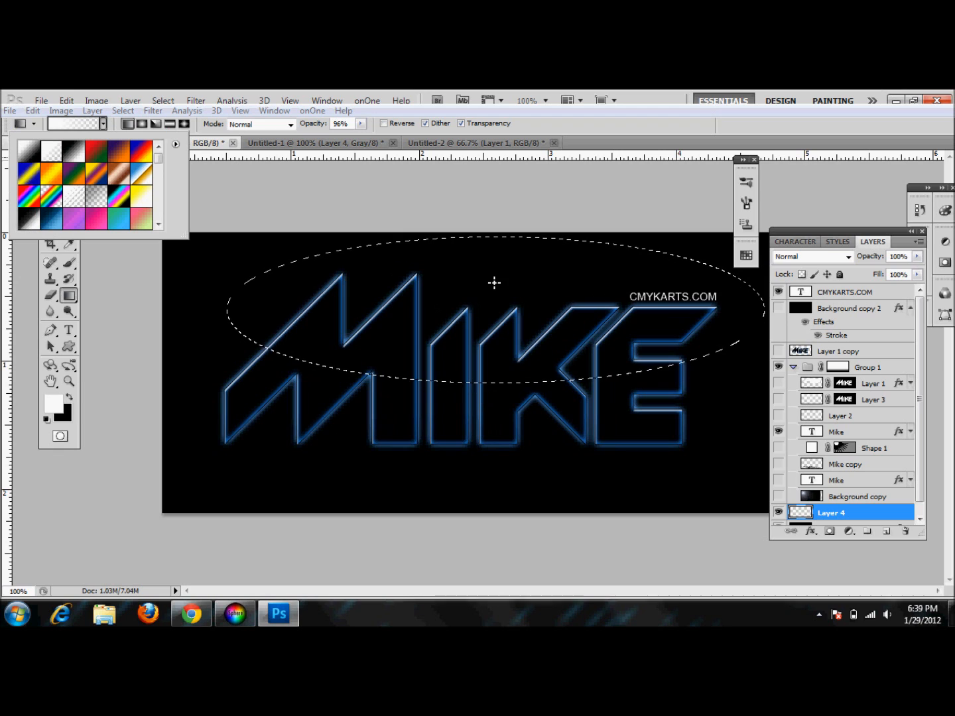
{"action": "left_click", "coordinate": [487, 542]}
{"action": "left_click_drag", "start_coordinate": [487, 542], "coordinate": [488, 261]}
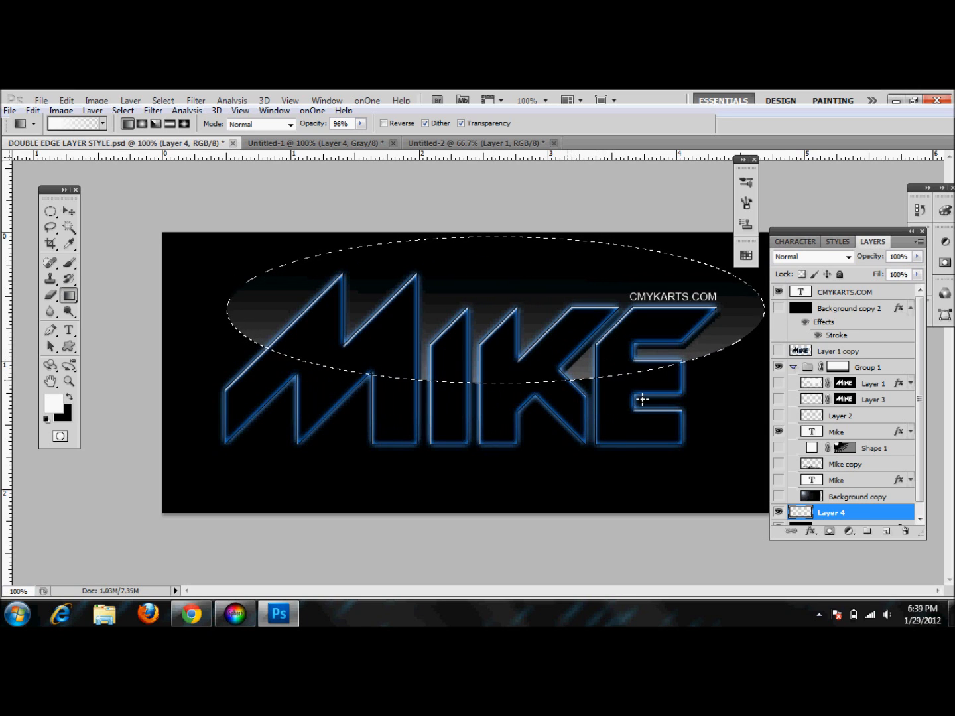
Move Layer 4 above Group 1 and deselect
{"action": "left_click_drag", "start_coordinate": [858, 518], "coordinate": [864, 365]}
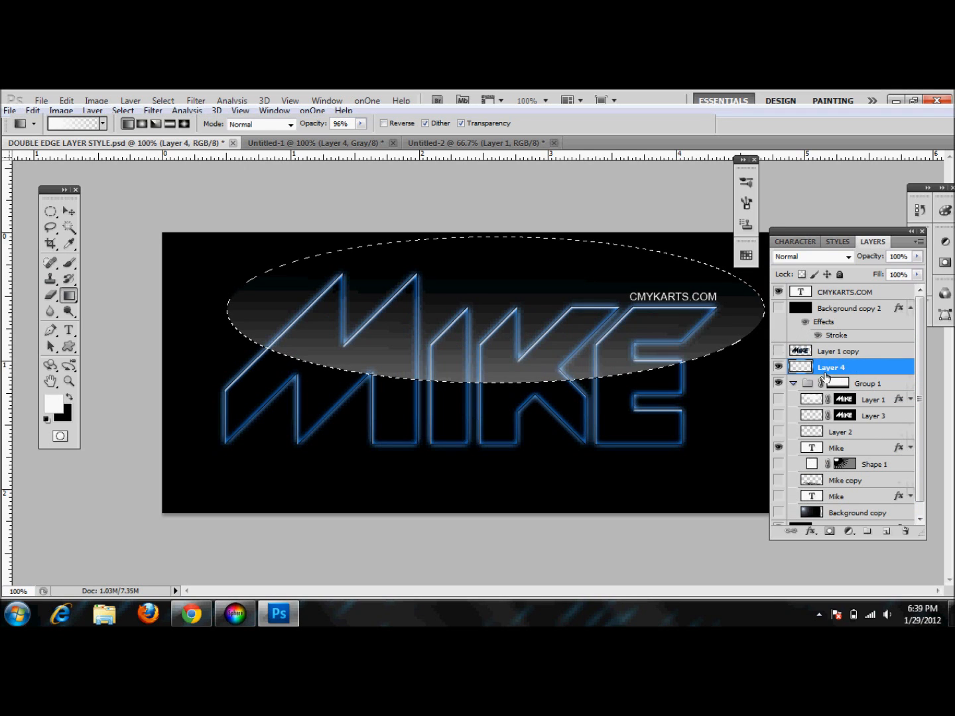
{"action": "key", "text": "ctrl+d"}
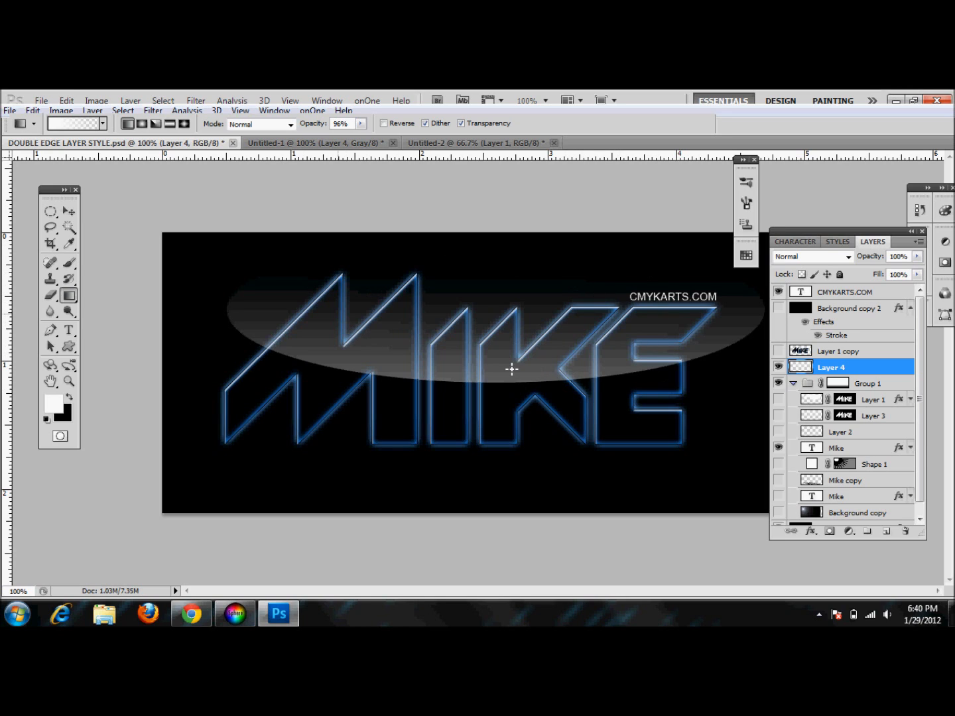
Load the Mike text shape as a selection and add it as a layer mask on Layer 4
{"action": "left_click", "coordinate": [812, 449], "text": "ctrl"}
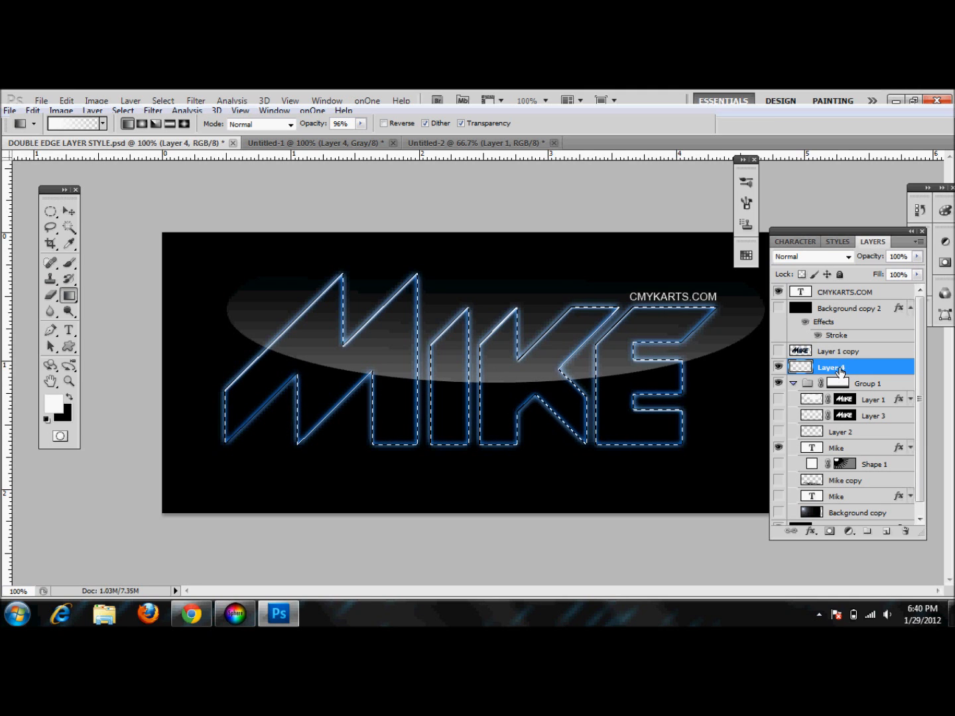
{"action": "left_click", "coordinate": [830, 531]}
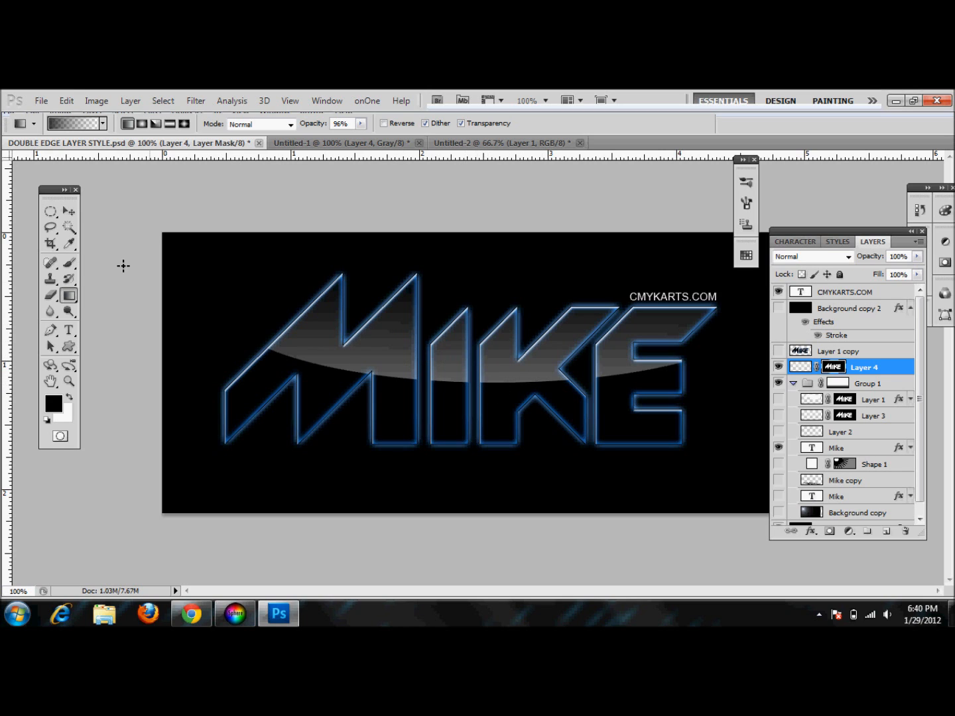
Lower Layer 4's opacity to 32%
{"action": "left_click", "coordinate": [68, 211]}
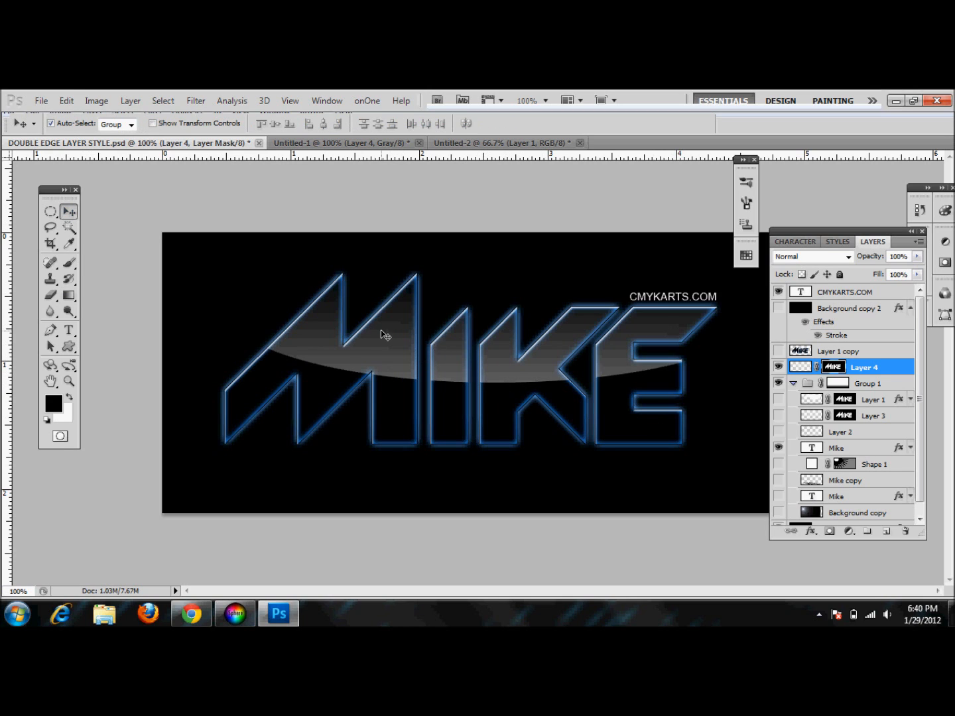
{"action": "left_click_drag", "start_coordinate": [872, 257], "coordinate": [825, 256]}
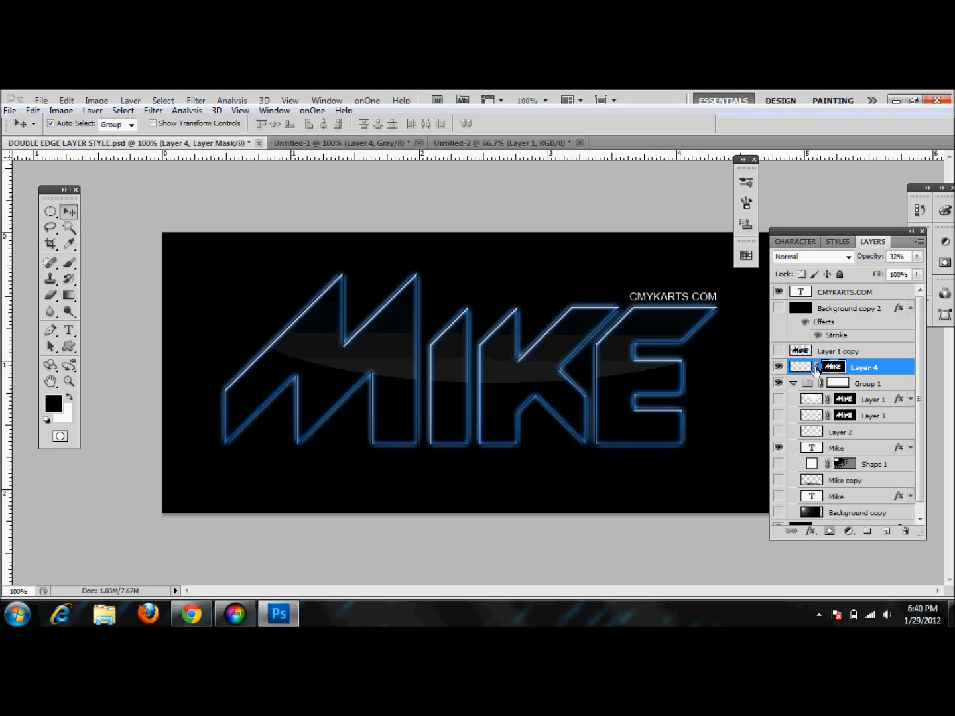
Hide Layer 4 and load the Mike text outline as a selection
{"action": "left_click", "coordinate": [780, 449]}
{"action": "left_click", "coordinate": [779, 367]}
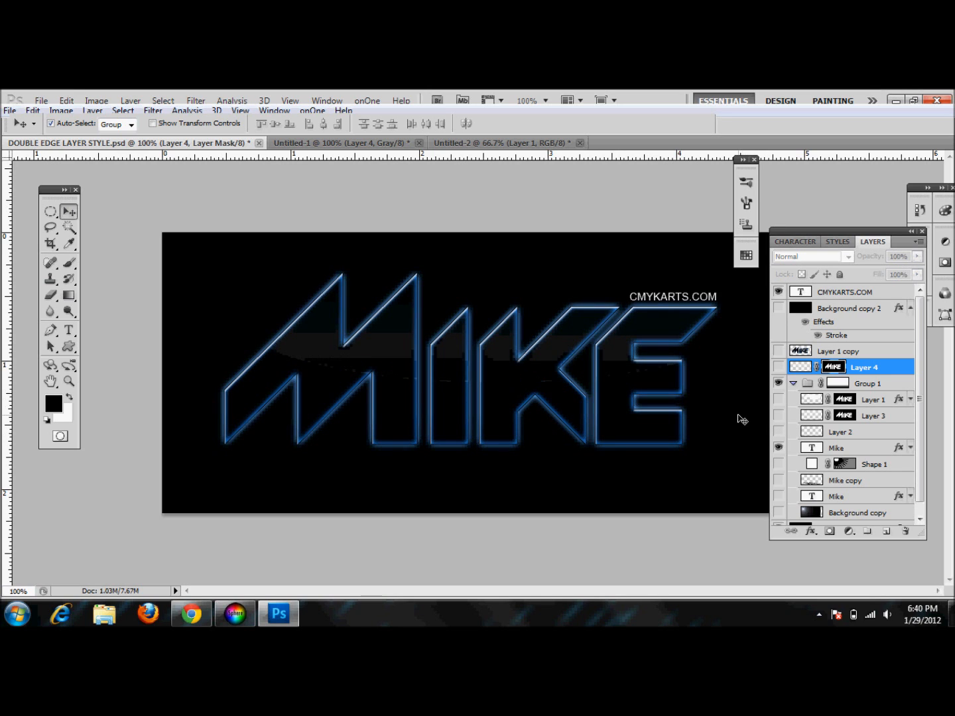
{"action": "left_click", "coordinate": [821, 450], "text": "ctrl"}
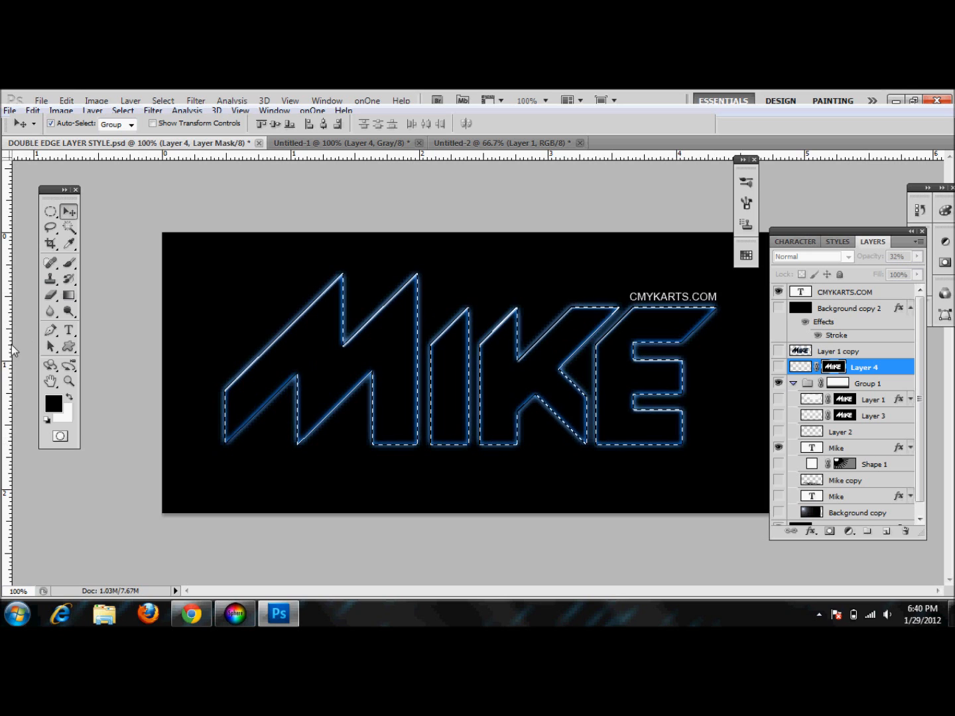
Select the Gradient tool, add a new layer, and swap the colors so white is the foreground
{"action": "left_click", "coordinate": [69, 295]}
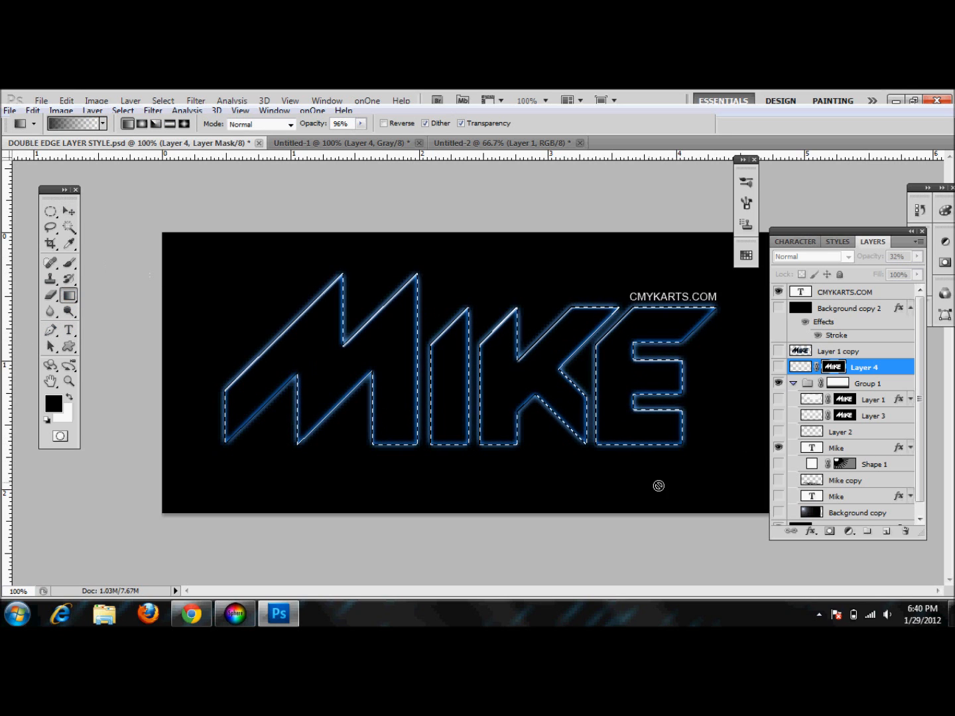
{"action": "left_click", "coordinate": [886, 532]}
{"action": "key", "text": "x"}
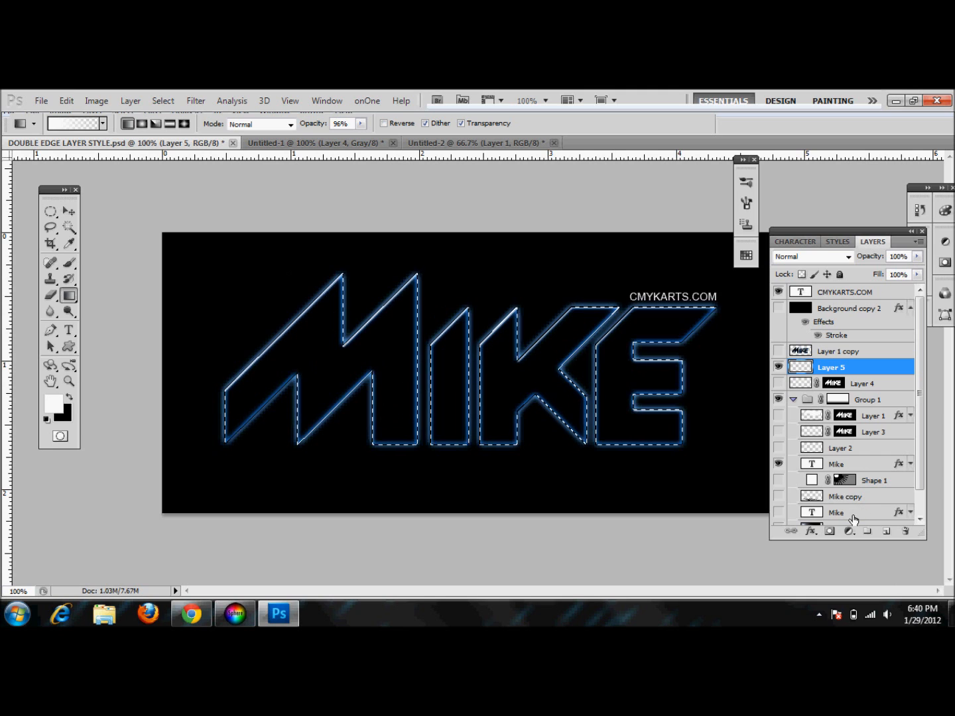
Show the Background copy layer and redo the gradient from the upper-left corner toward the M
{"action": "scroll", "coordinate": [921, 490], "scroll_direction": "down", "scroll_amount": 1}
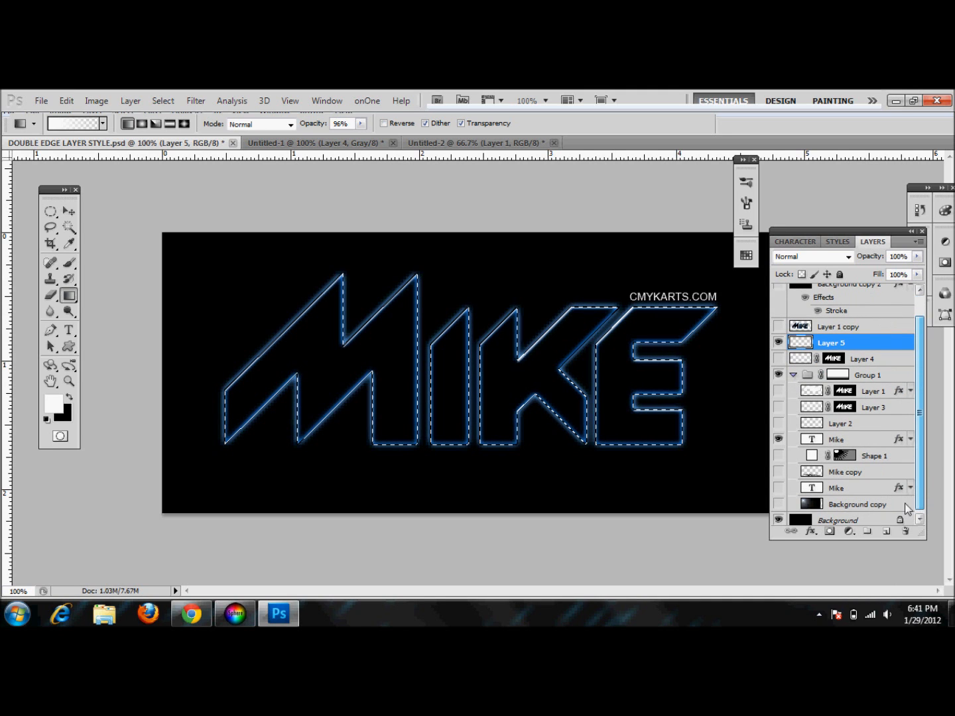
{"action": "left_click", "coordinate": [779, 504]}
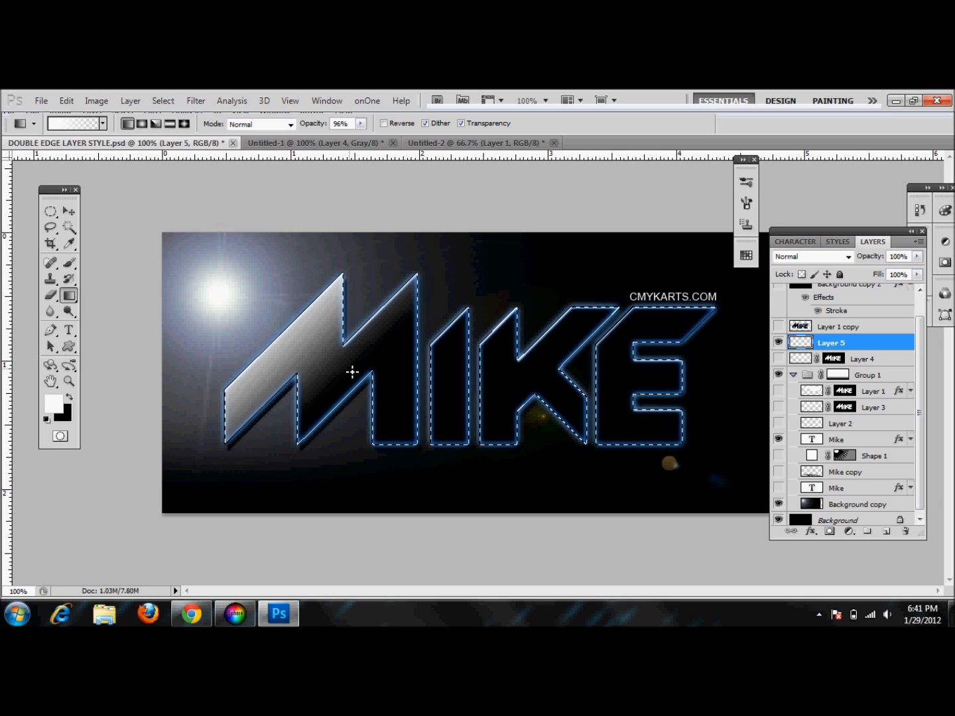
{"action": "key", "text": "ctrl+z"}
{"action": "left_click_drag", "start_coordinate": [150, 224], "coordinate": [323, 366]}
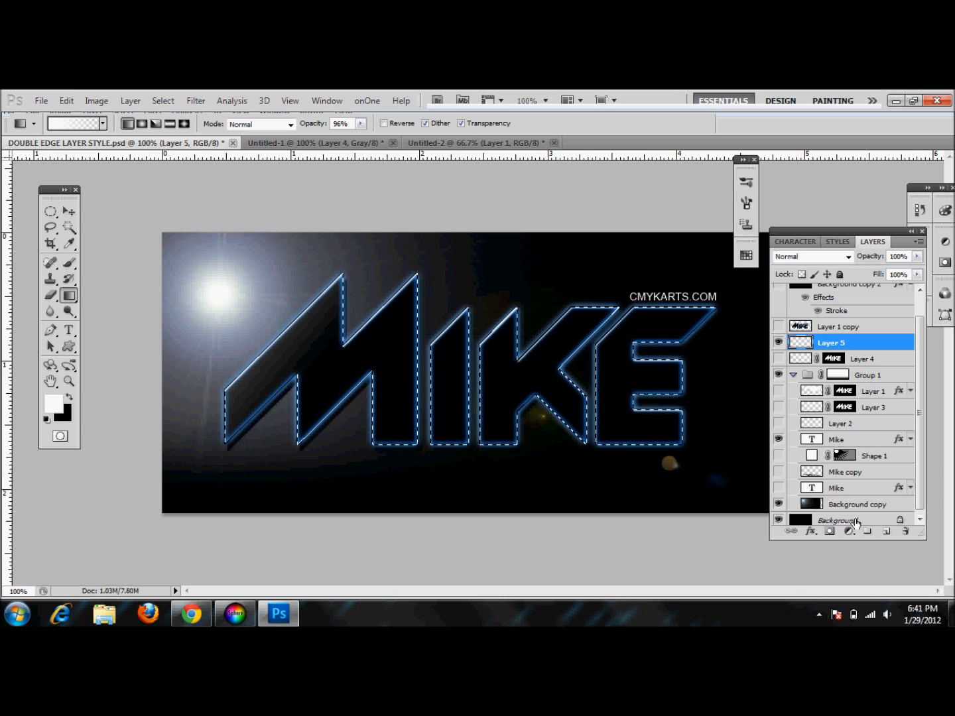
{"action": "left_click", "coordinate": [886, 532]}
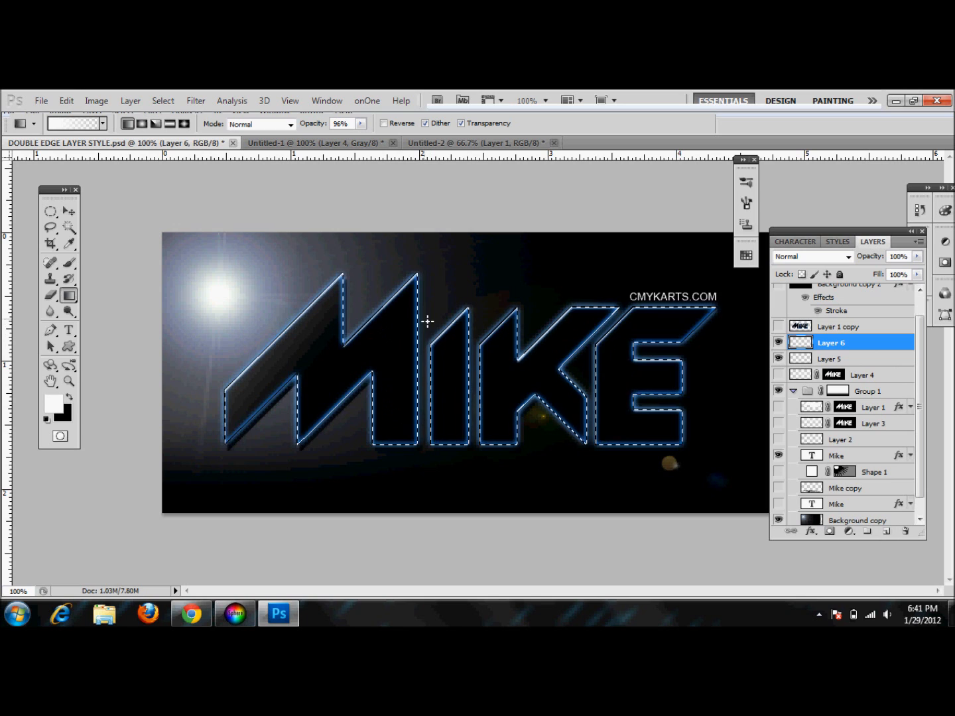
{"action": "left_click_drag", "start_coordinate": [457, 361], "coordinate": [471, 382]}
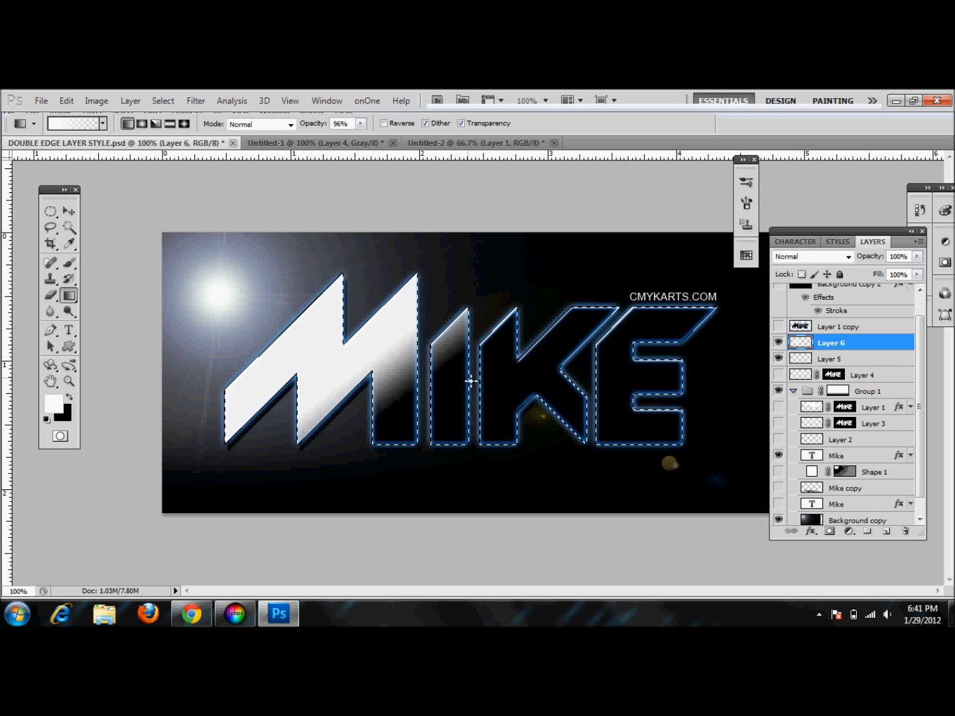
{"action": "key", "text": "ctrl+z"}
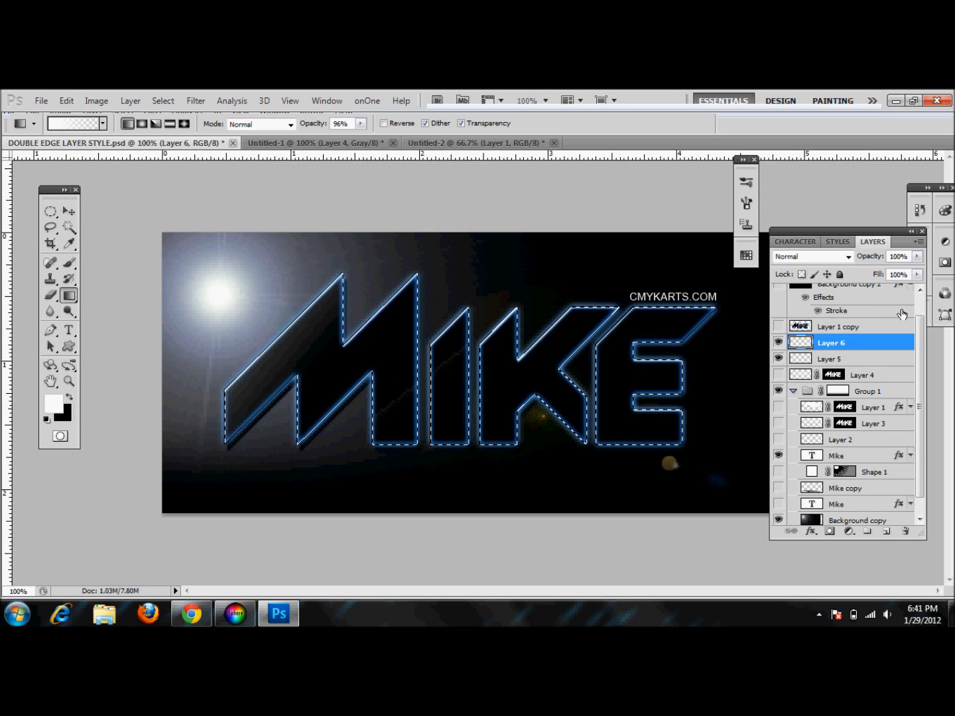
{"action": "left_click_drag", "start_coordinate": [889, 346], "coordinate": [907, 535]}
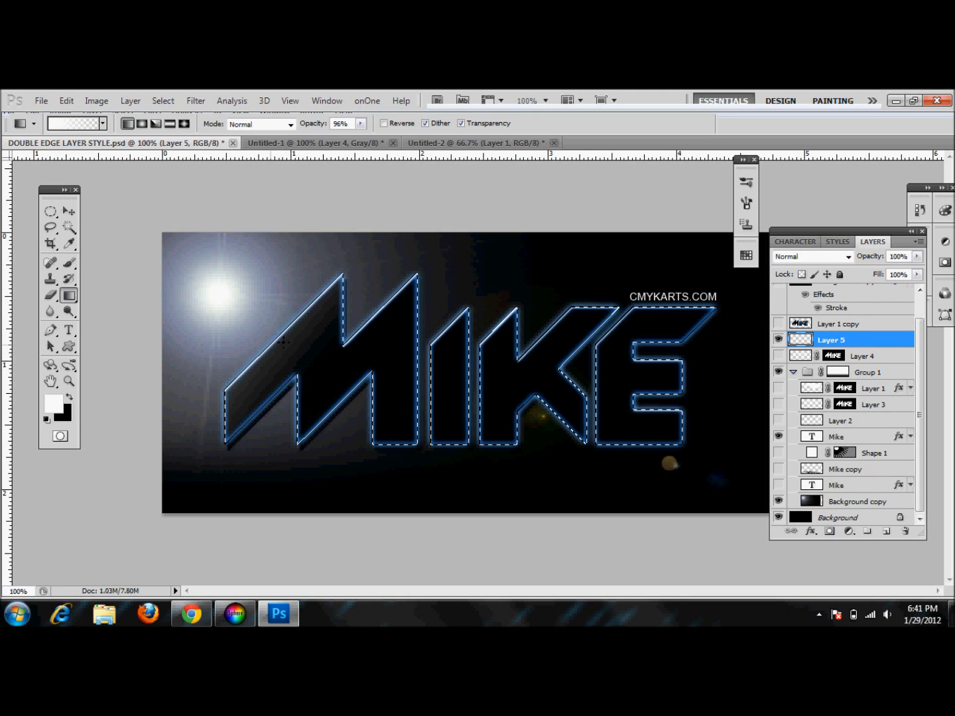
Deselect, then hide Layer 5 and the Background copy layer
{"action": "key", "text": "ctrl+d"}
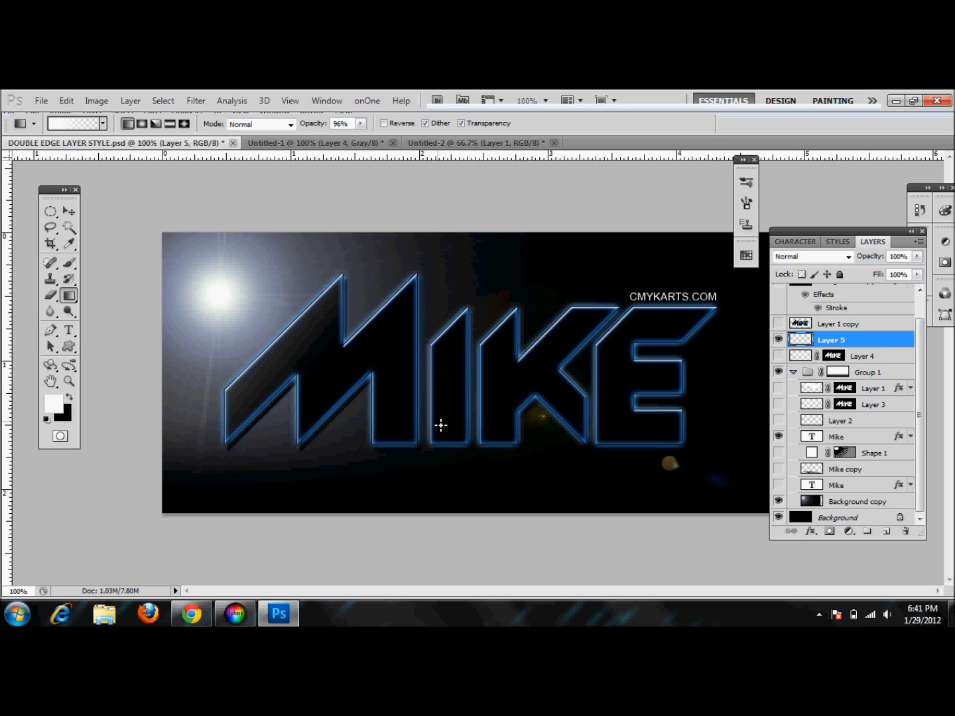
{"action": "left_click", "coordinate": [779, 340]}
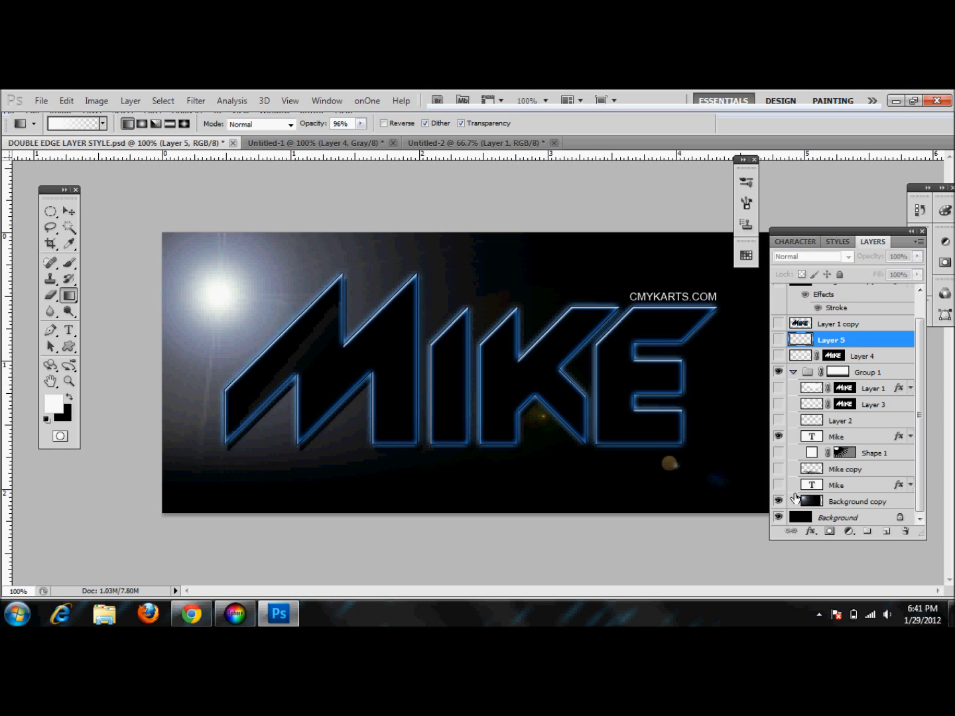
{"action": "left_click", "coordinate": [780, 502]}
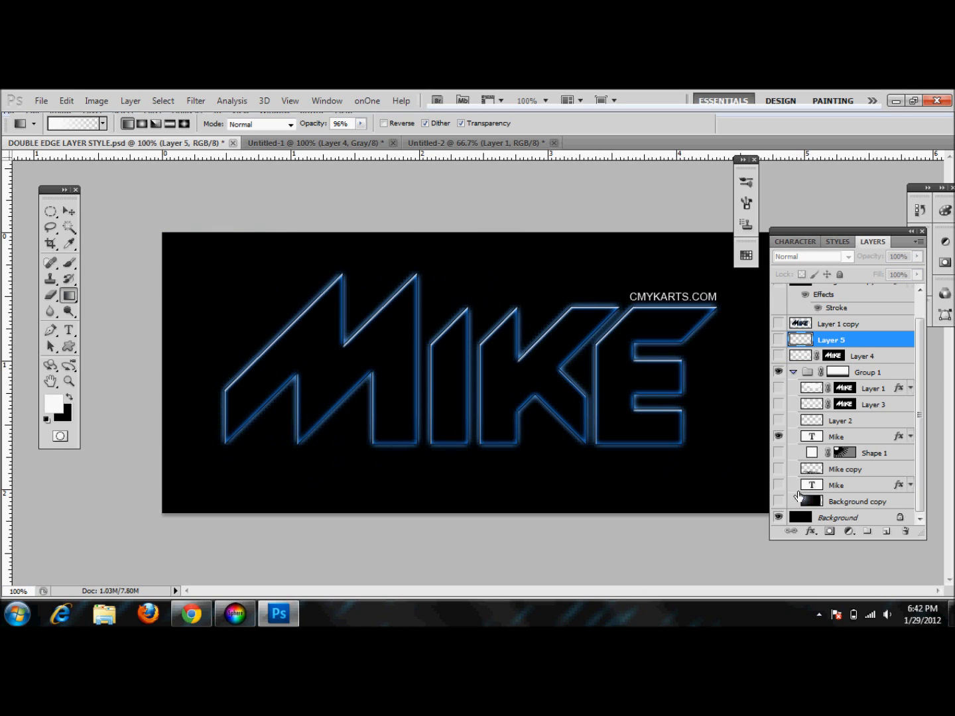
Preview Layer 3 and Layer 1 by toggling their visibility on and off
{"action": "left_click", "coordinate": [780, 405]}
{"action": "left_click", "coordinate": [779, 404]}
{"action": "left_click", "coordinate": [778, 389]}
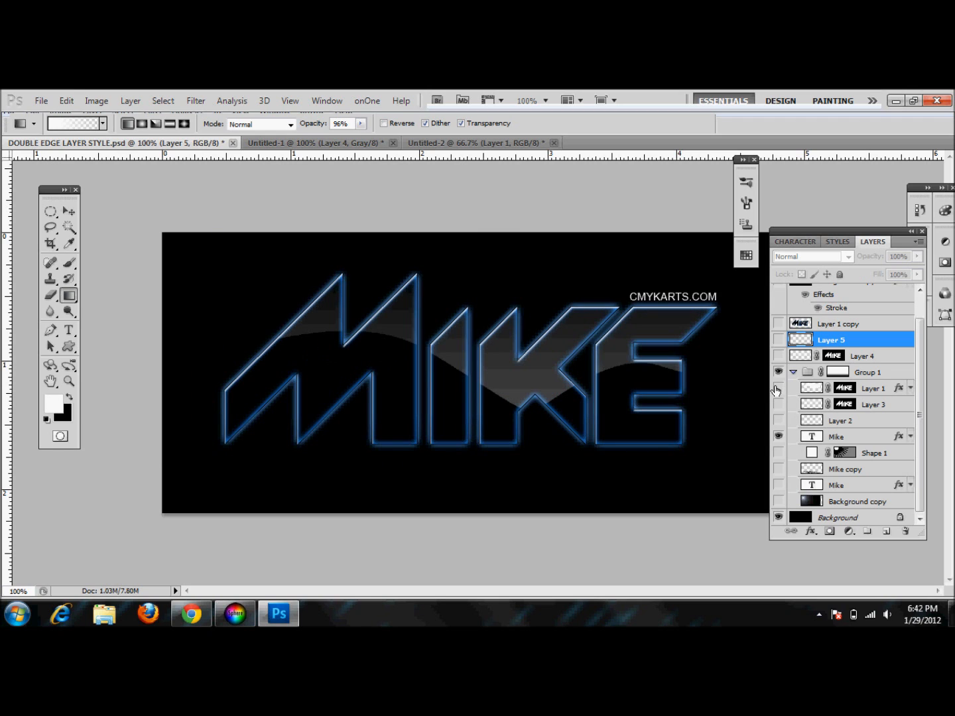
{"action": "left_click", "coordinate": [778, 389]}
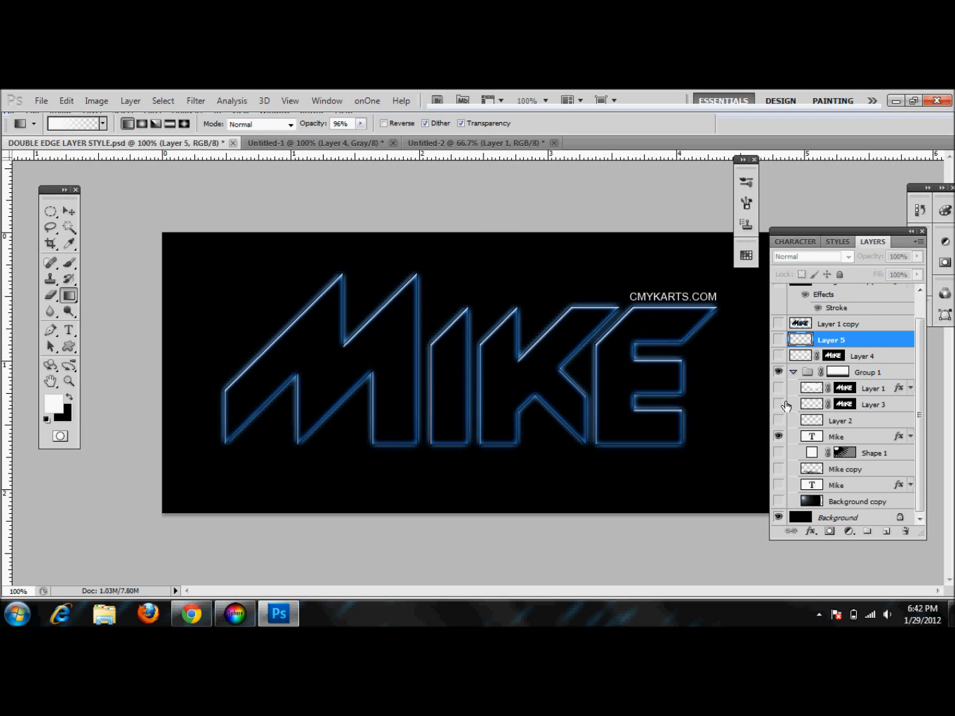
Add a new layer and draw a closed Pen path with a wavy lower edge across the middle of MIKE
{"action": "left_click", "coordinate": [885, 531]}
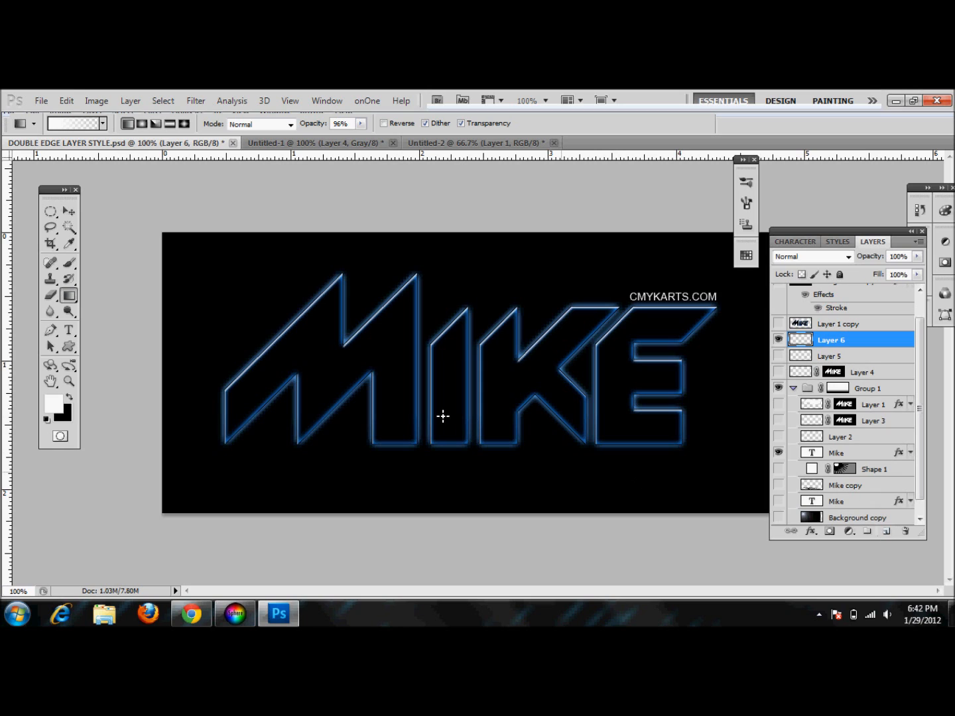
{"action": "left_click", "coordinate": [51, 330]}
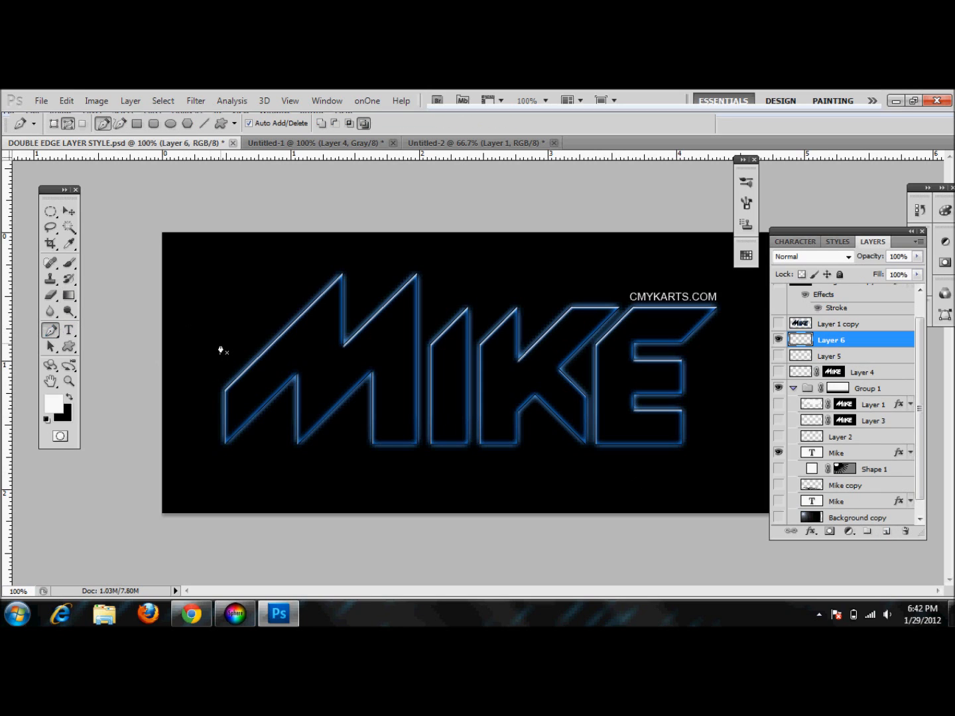
{"action": "left_click", "coordinate": [202, 367]}
{"action": "left_click_drag", "start_coordinate": [368, 386], "coordinate": [423, 431]}
{"action": "left_click", "coordinate": [501, 390]}
{"action": "left_click_drag", "start_coordinate": [595, 406], "coordinate": [638, 452]}
{"action": "left_click", "coordinate": [692, 402]}
{"action": "left_click", "coordinate": [728, 382]}
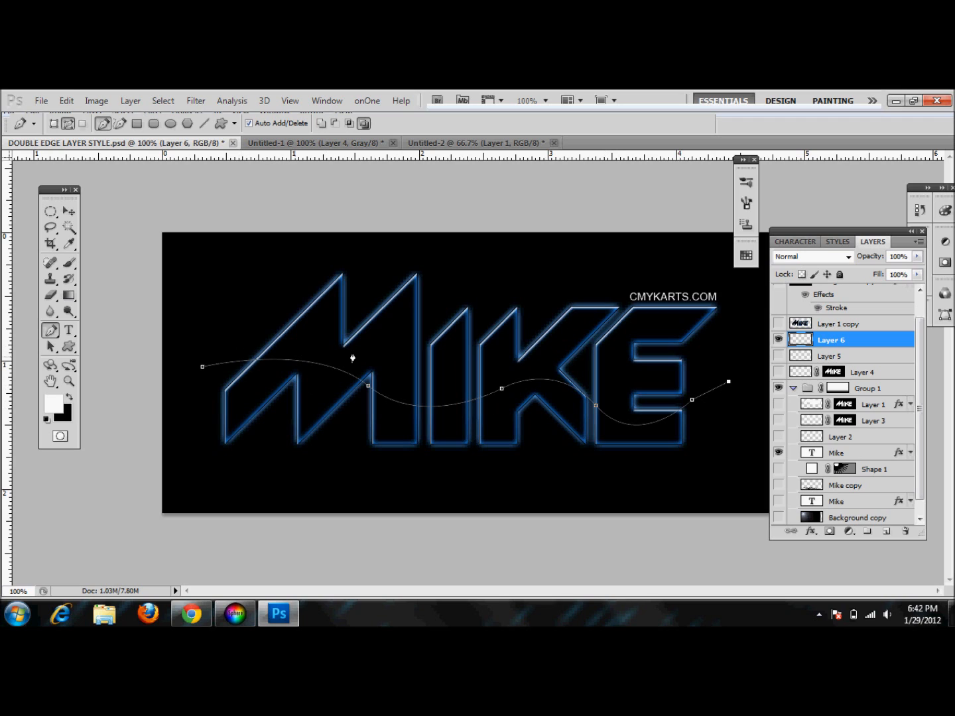
{"action": "left_click", "coordinate": [727, 285]}
{"action": "left_click", "coordinate": [527, 253]}
{"action": "left_click", "coordinate": [298, 258]}
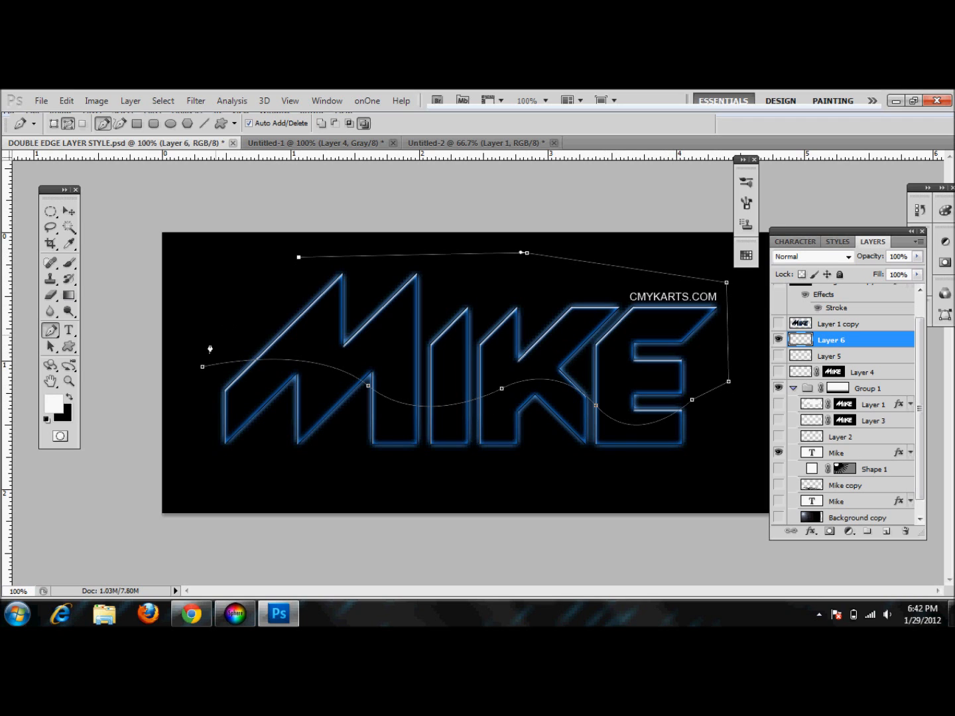
{"action": "left_click", "coordinate": [203, 368]}
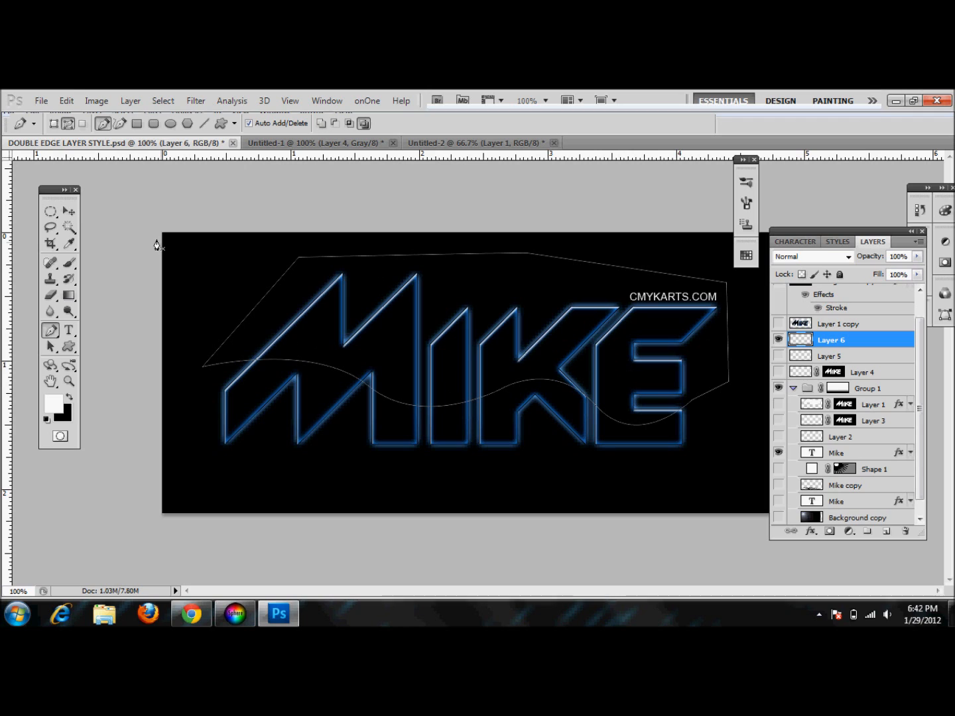
Convert the work path into a selection
{"action": "left_click", "coordinate": [68, 211]}
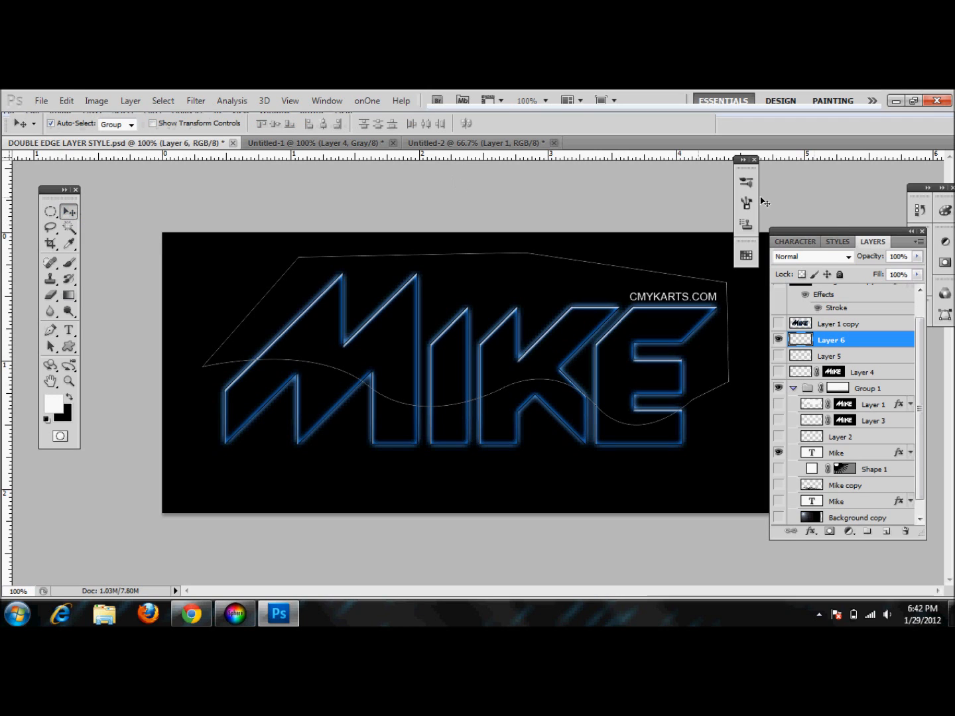
{"action": "left_click", "coordinate": [949, 319]}
{"action": "left_click", "coordinate": [949, 317]}
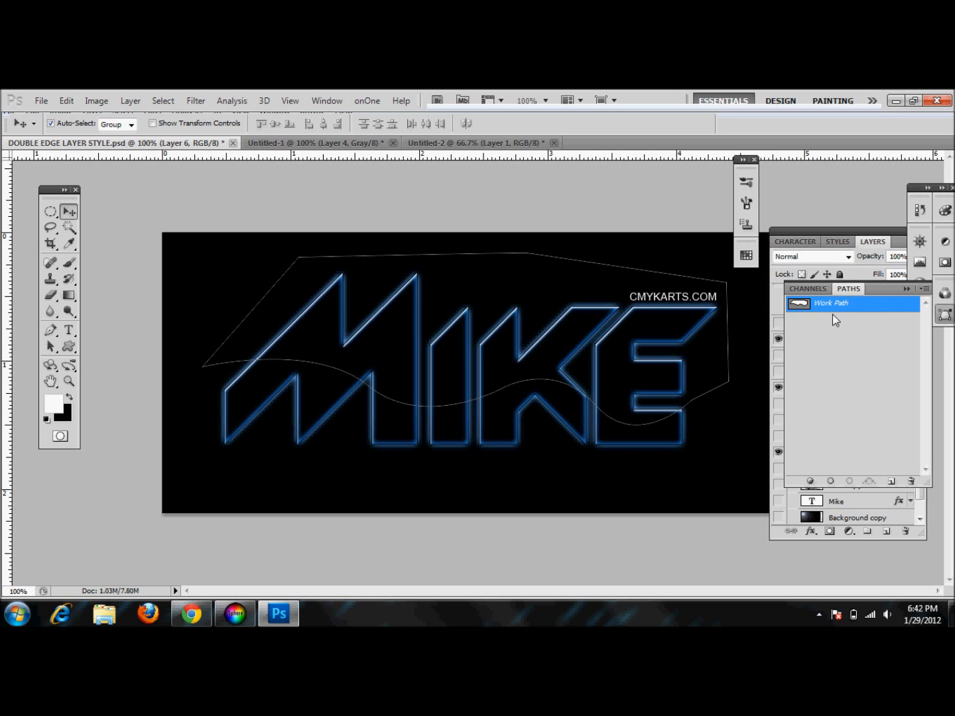
{"action": "right_click", "coordinate": [809, 306]}
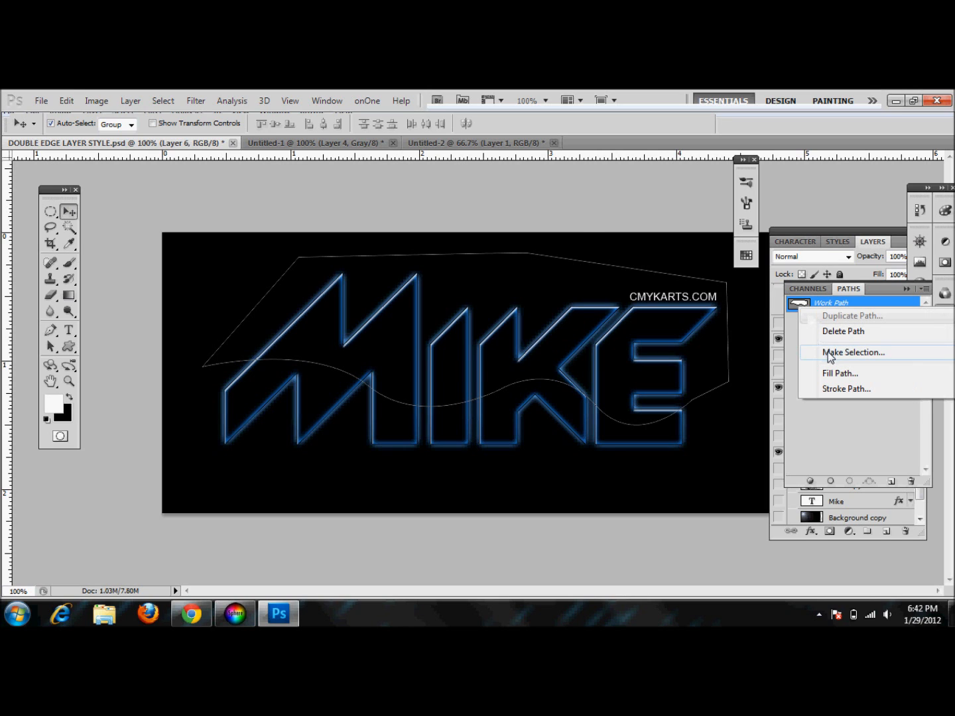
{"action": "left_click", "coordinate": [829, 353]}
{"action": "left_click", "coordinate": [532, 236]}
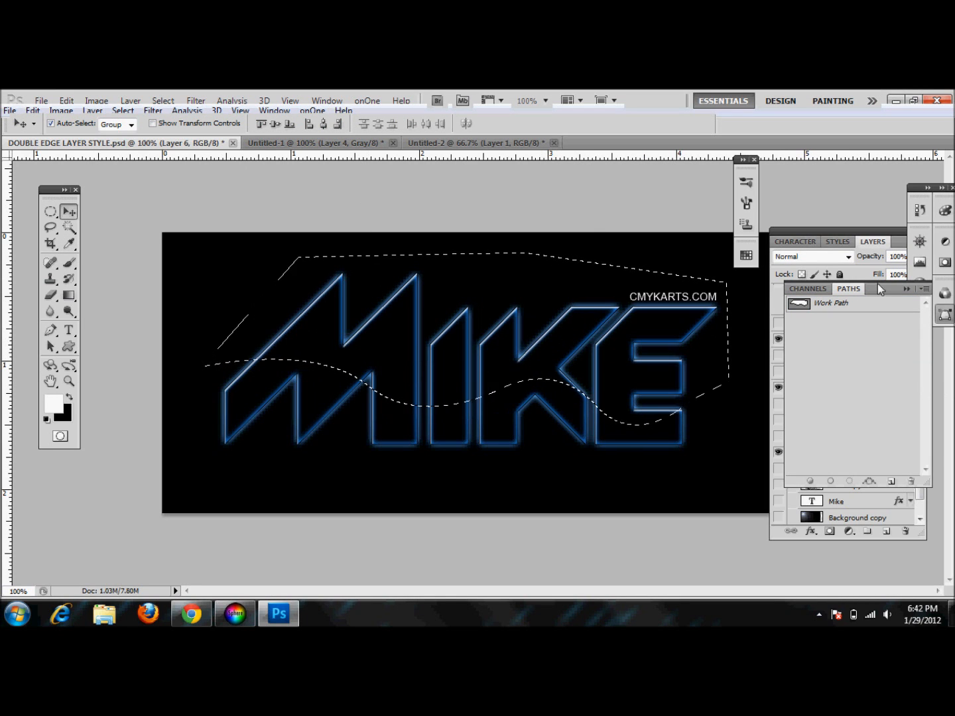
{"action": "left_click", "coordinate": [904, 289]}
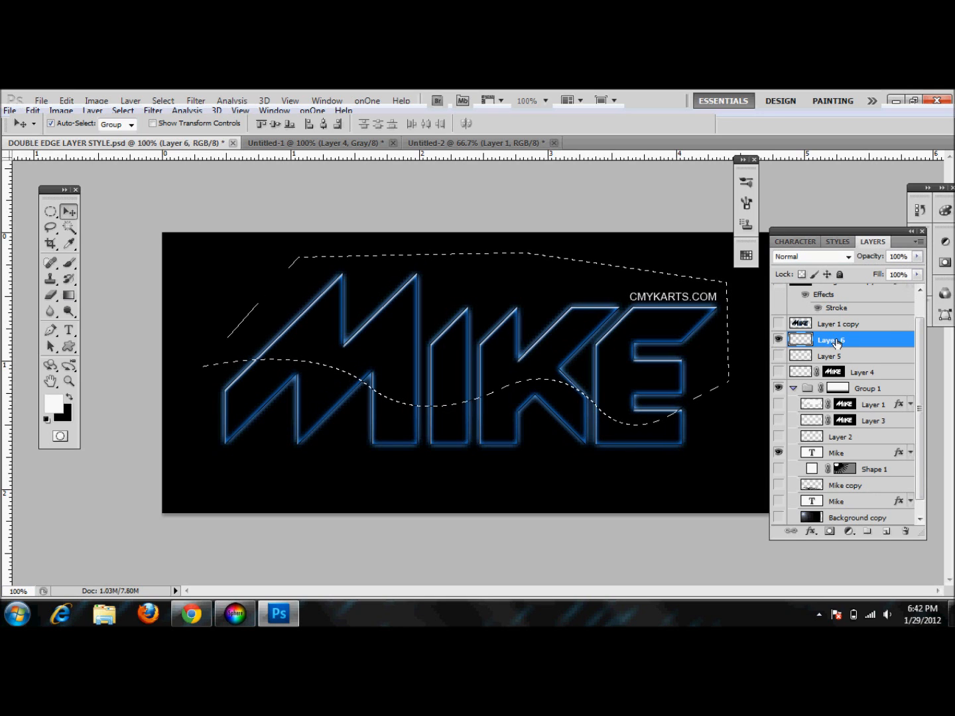
Fill the selection with a white gradient running from the bottom upward, then deselect
{"action": "left_click", "coordinate": [74, 296]}
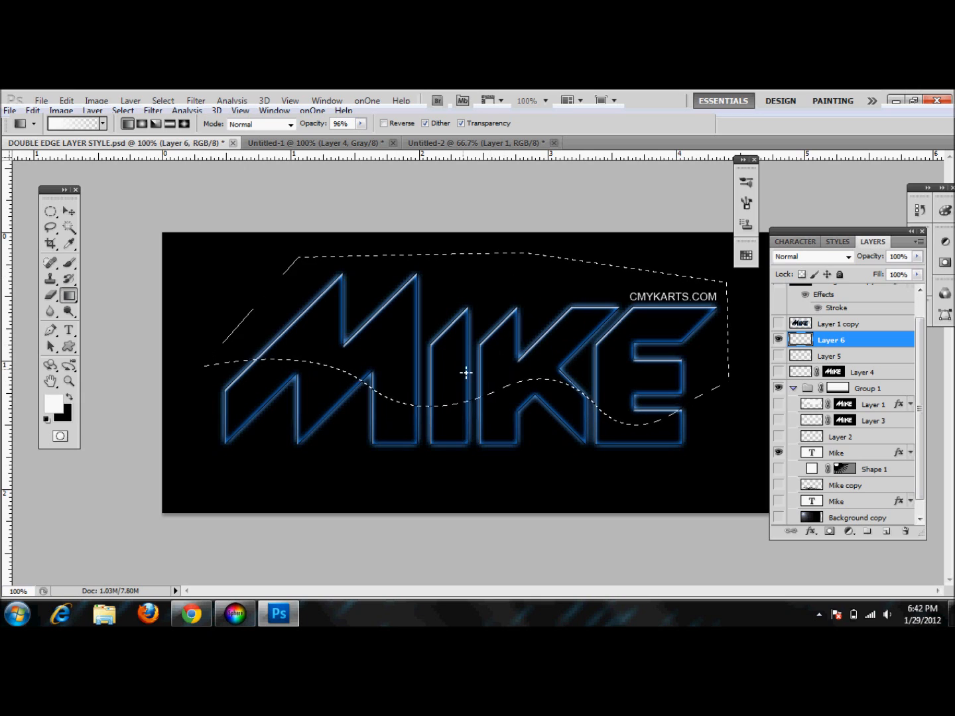
{"action": "left_click_drag", "start_coordinate": [470, 571], "coordinate": [474, 291]}
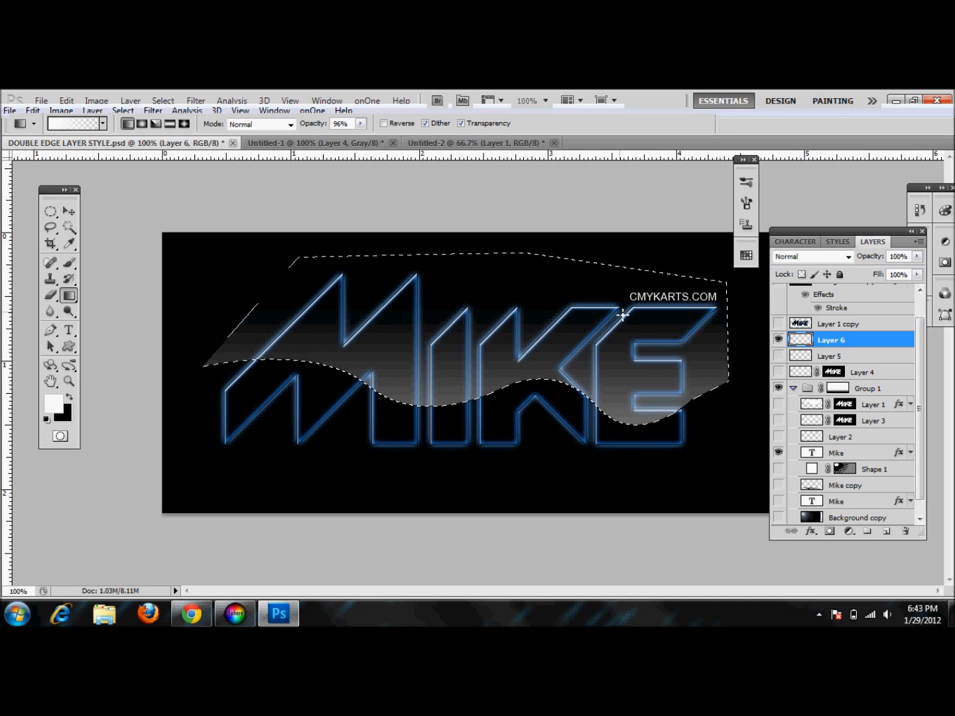
{"action": "key", "text": "ctrl+d"}
Mask Layer 6 to the Mike text shape and lower its opacity to 35%
{"action": "left_click", "coordinate": [820, 457], "text": "ctrl"}
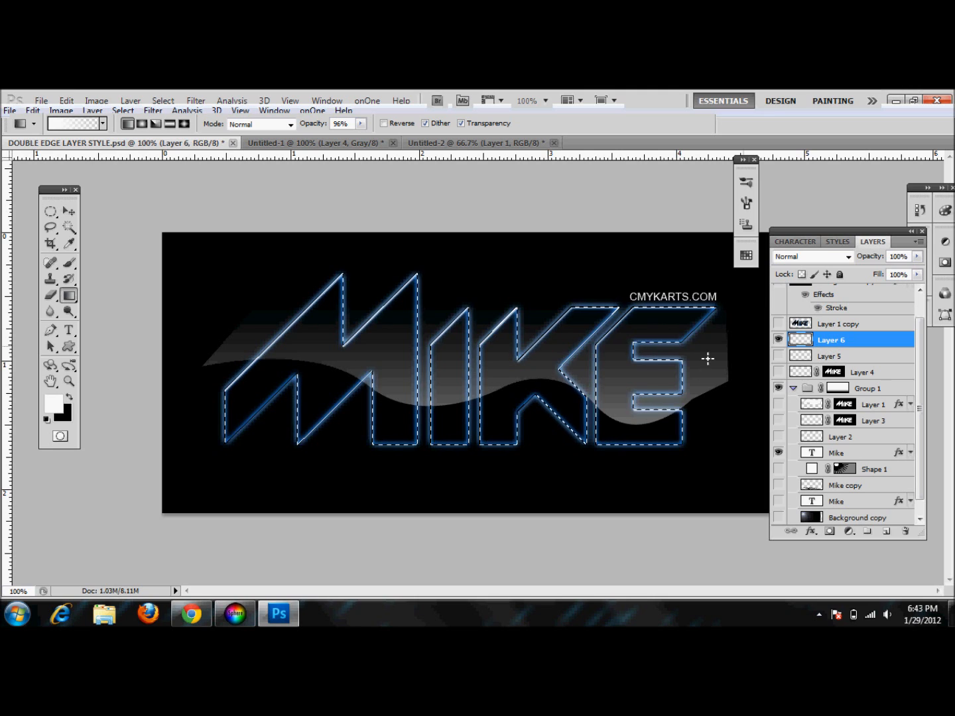
{"action": "left_click", "coordinate": [828, 532]}
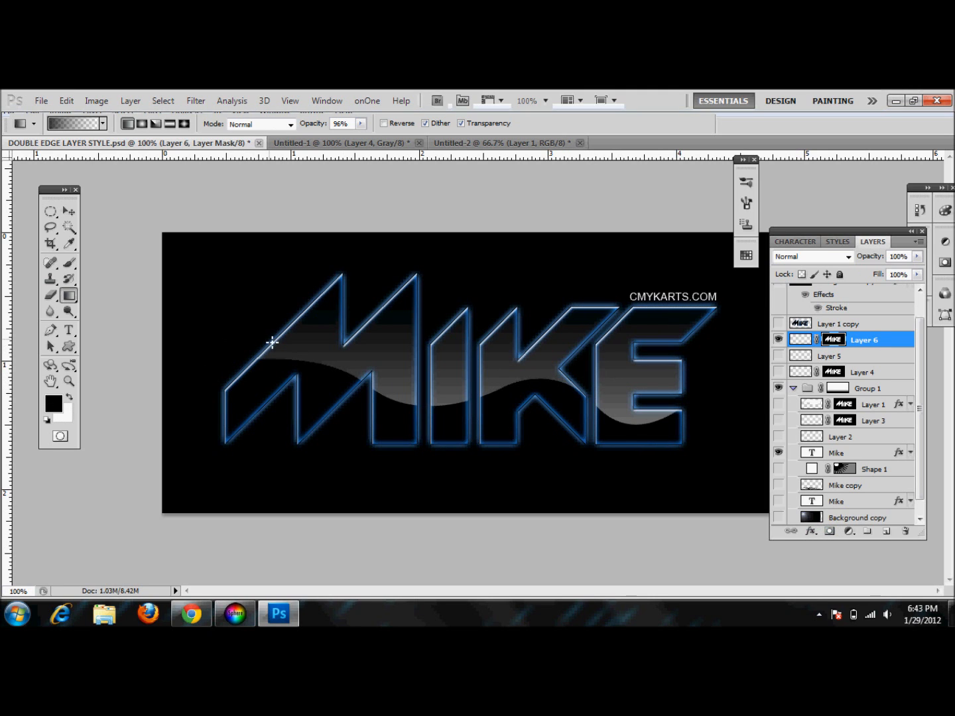
{"action": "left_click_drag", "start_coordinate": [875, 256], "coordinate": [831, 262]}
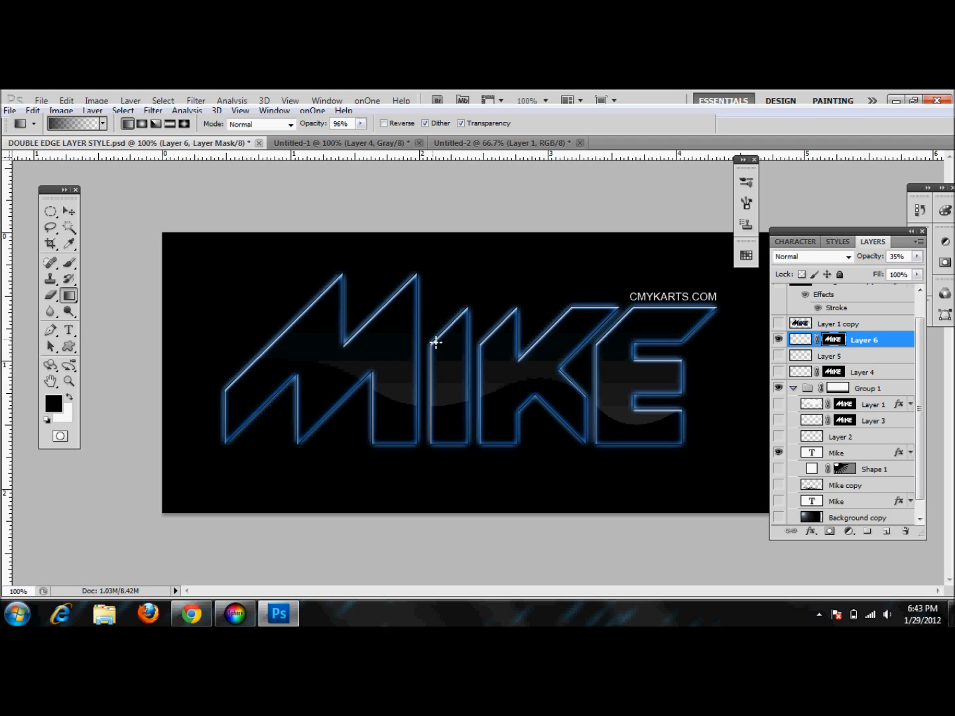
Hide Layer 6 and add a Bevel and Emboss effect to the Mike text layer
{"action": "left_click", "coordinate": [781, 340]}
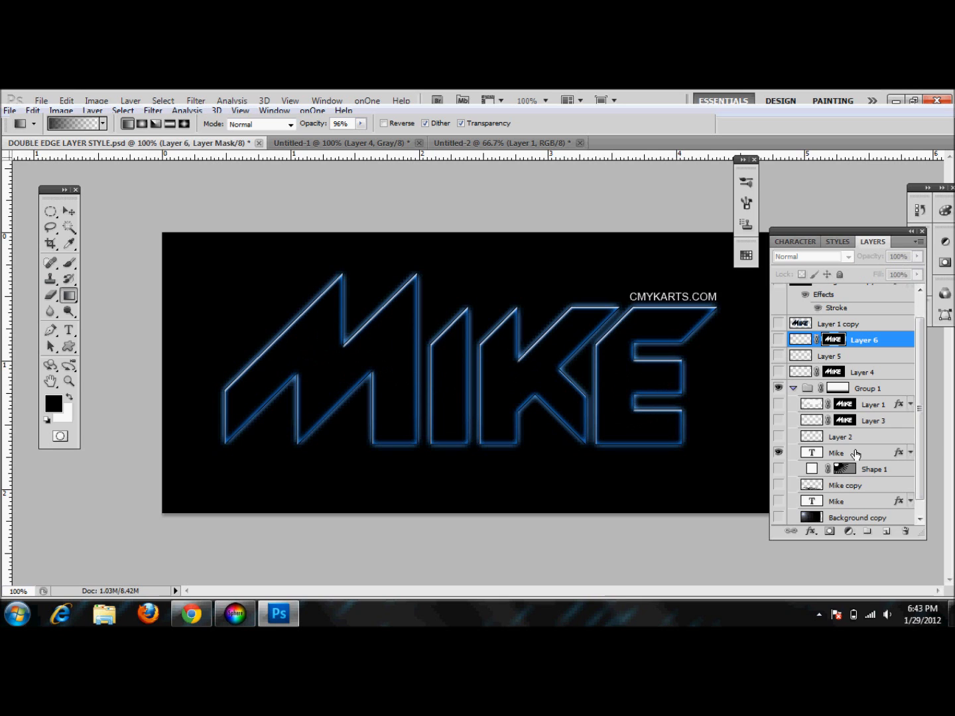
{"action": "double_click", "coordinate": [855, 453]}
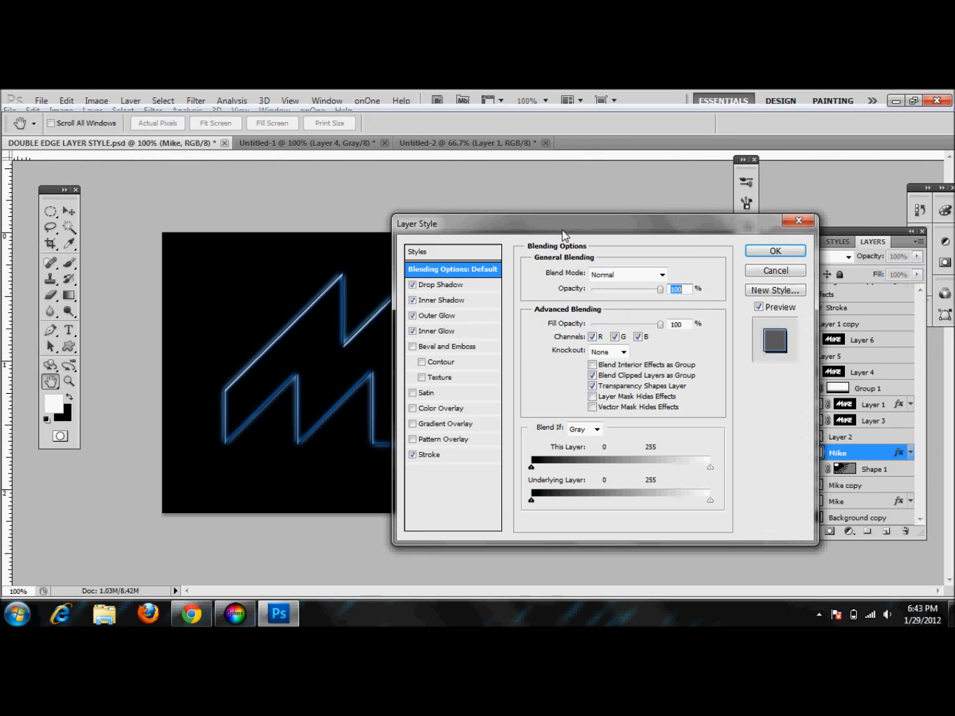
{"action": "left_click_drag", "start_coordinate": [565, 229], "coordinate": [732, 177]}
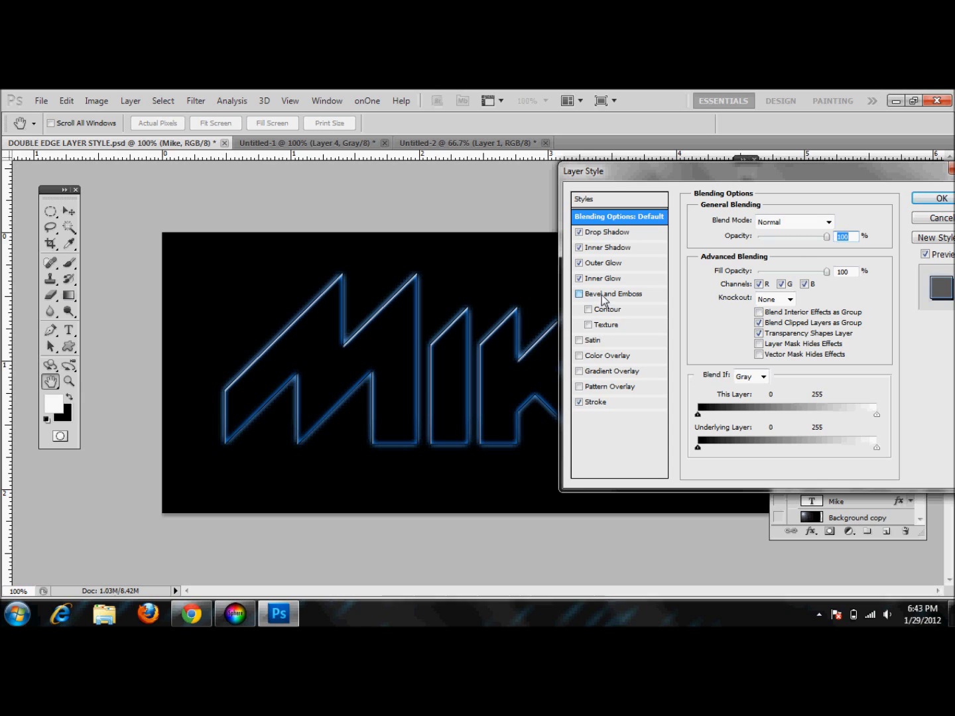
{"action": "left_click", "coordinate": [634, 295]}
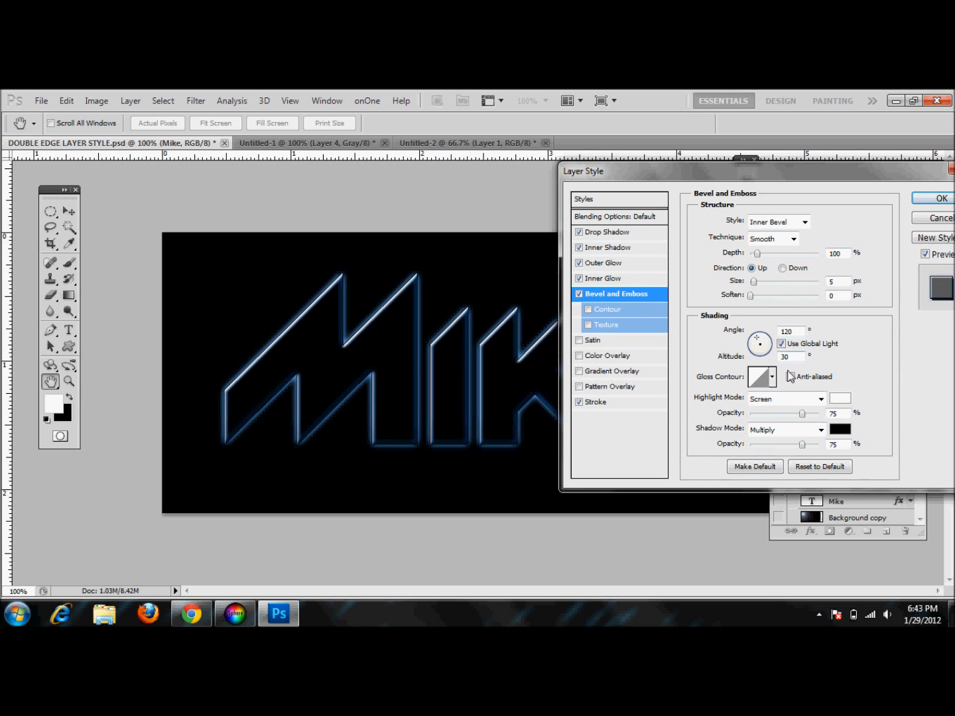
Set the bevel size to 95 px and the light angle to 90°, and enter an altitude of 120
{"action": "left_click_drag", "start_coordinate": [757, 281], "coordinate": [778, 279]}
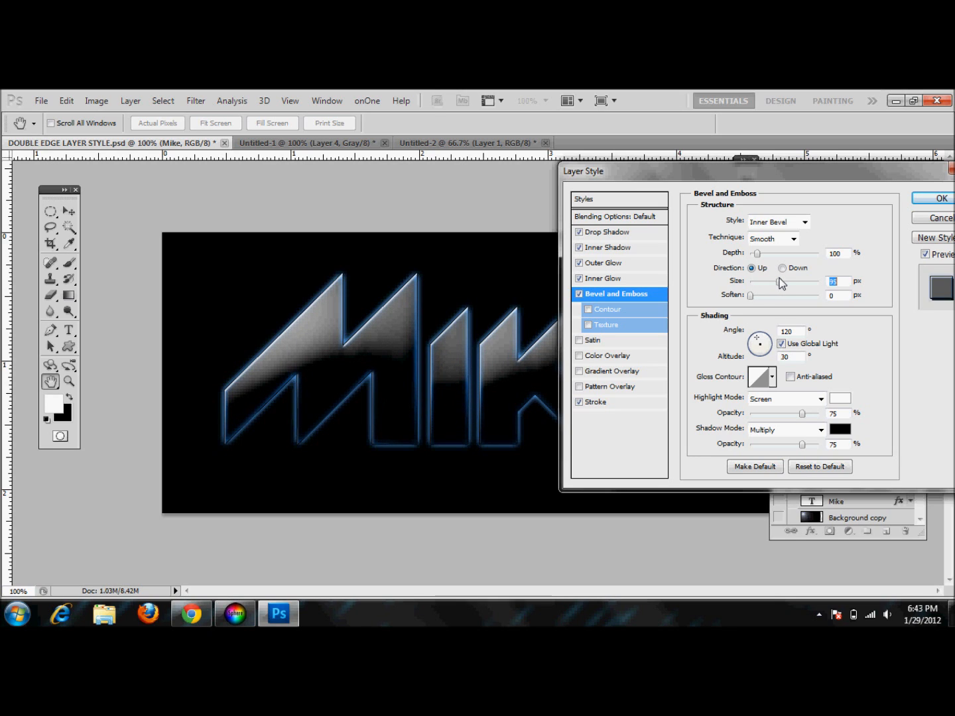
{"action": "left_click_drag", "start_coordinate": [777, 171], "coordinate": [837, 174]}
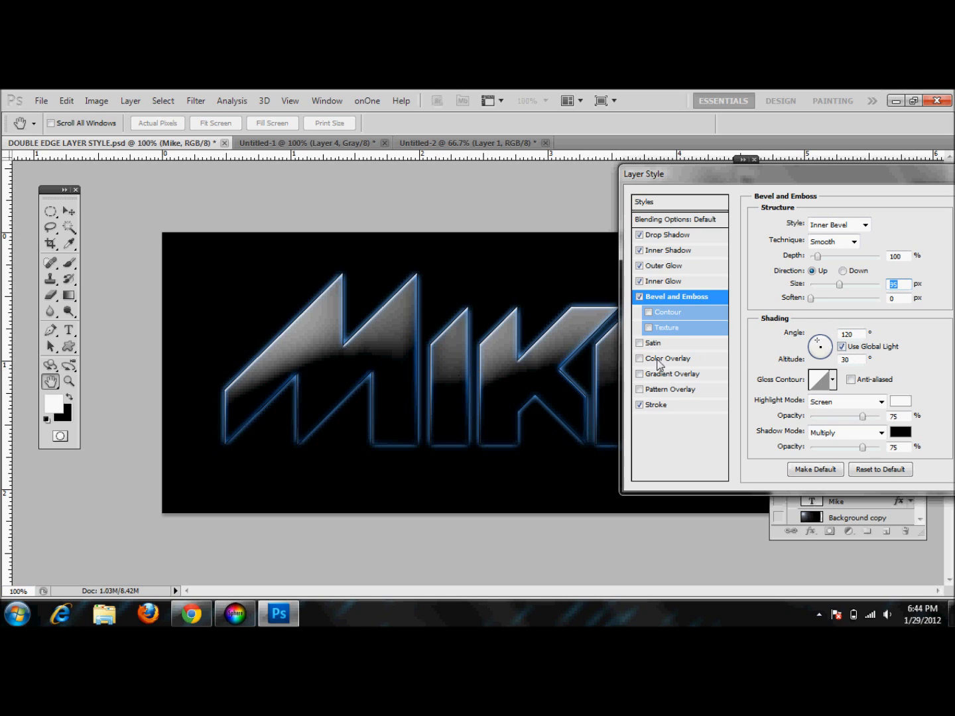
{"action": "mouse_move", "coordinate": [826, 346]}
{"action": "left_mouse_down"}
{"action": "mouse_move", "coordinate": [820, 363]}
{"action": "mouse_move", "coordinate": [819, 341]}
{"action": "left_mouse_up"}
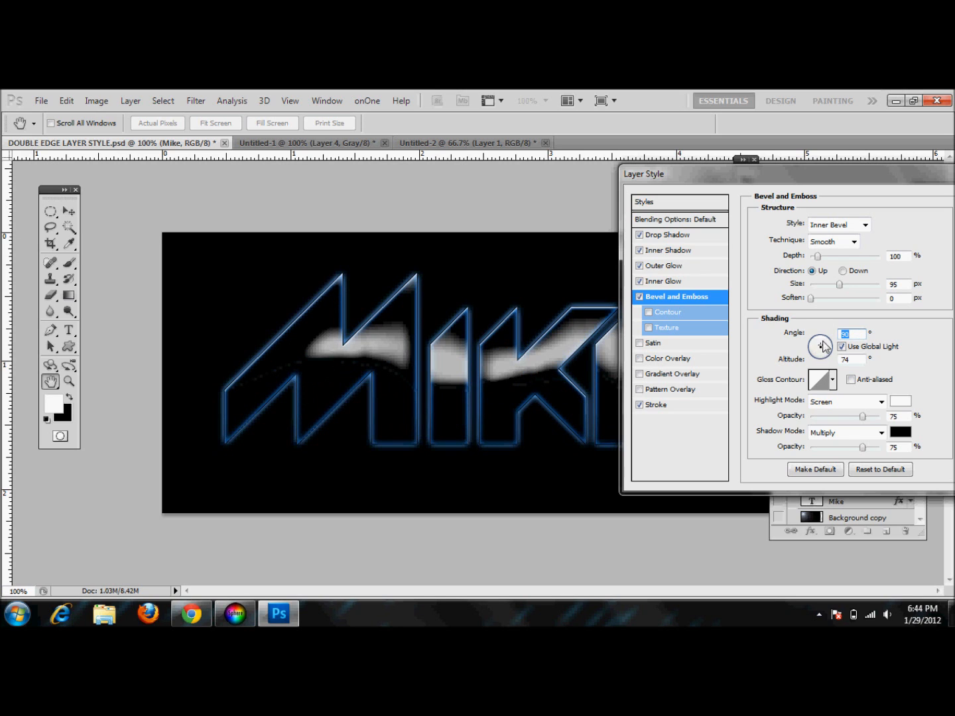
{"action": "left_click", "coordinate": [852, 360]}
{"action": "type", "text": "120"}
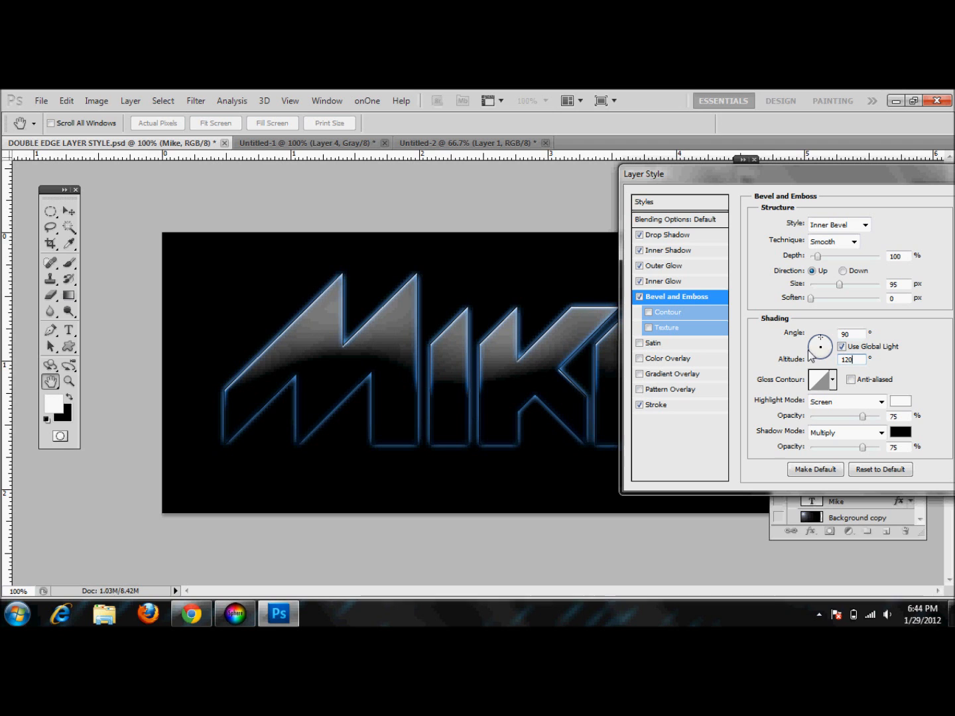
Try several gloss contour presets for the bevel
{"action": "left_click_drag", "start_coordinate": [699, 180], "coordinate": [395, 476]}
{"action": "mouse_move", "coordinate": [477, 478]}
{"action": "left_mouse_down"}
{"action": "mouse_move", "coordinate": [603, 378]}
{"action": "mouse_move", "coordinate": [648, 252]}
{"action": "mouse_move", "coordinate": [658, 420]}
{"action": "mouse_move", "coordinate": [629, 436]}
{"action": "mouse_move", "coordinate": [624, 381]}
{"action": "mouse_move", "coordinate": [482, 407]}
{"action": "mouse_move", "coordinate": [483, 442]}
{"action": "mouse_move", "coordinate": [440, 491]}
{"action": "mouse_move", "coordinate": [435, 461]}
{"action": "mouse_move", "coordinate": [530, 185]}
{"action": "mouse_move", "coordinate": [613, 185]}
{"action": "mouse_move", "coordinate": [720, 155]}
{"action": "left_mouse_up"}
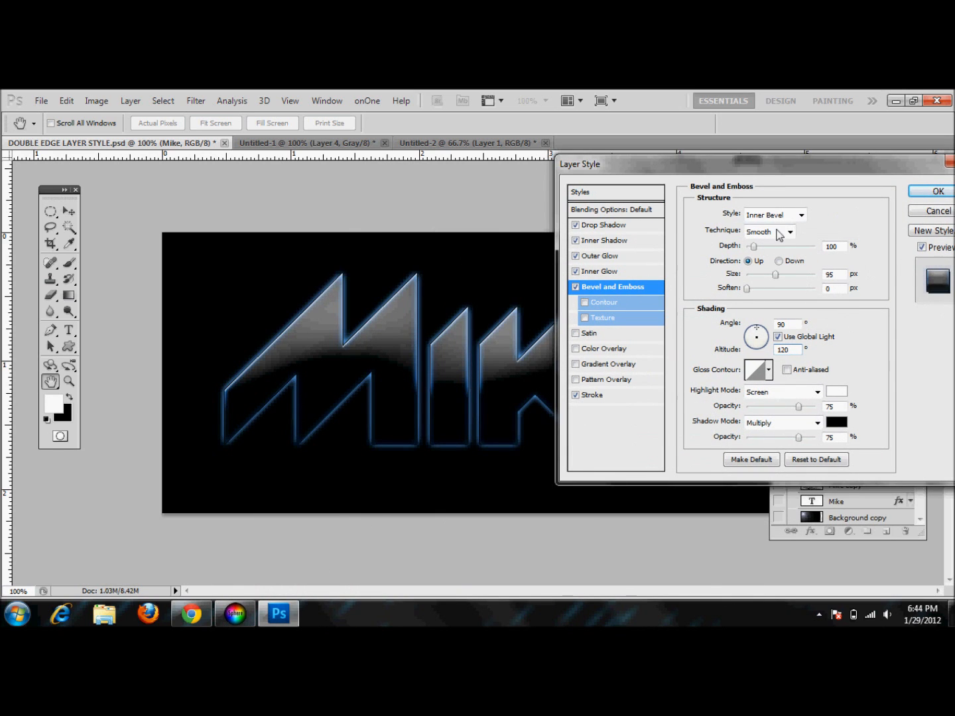
{"action": "left_click", "coordinate": [769, 369]}
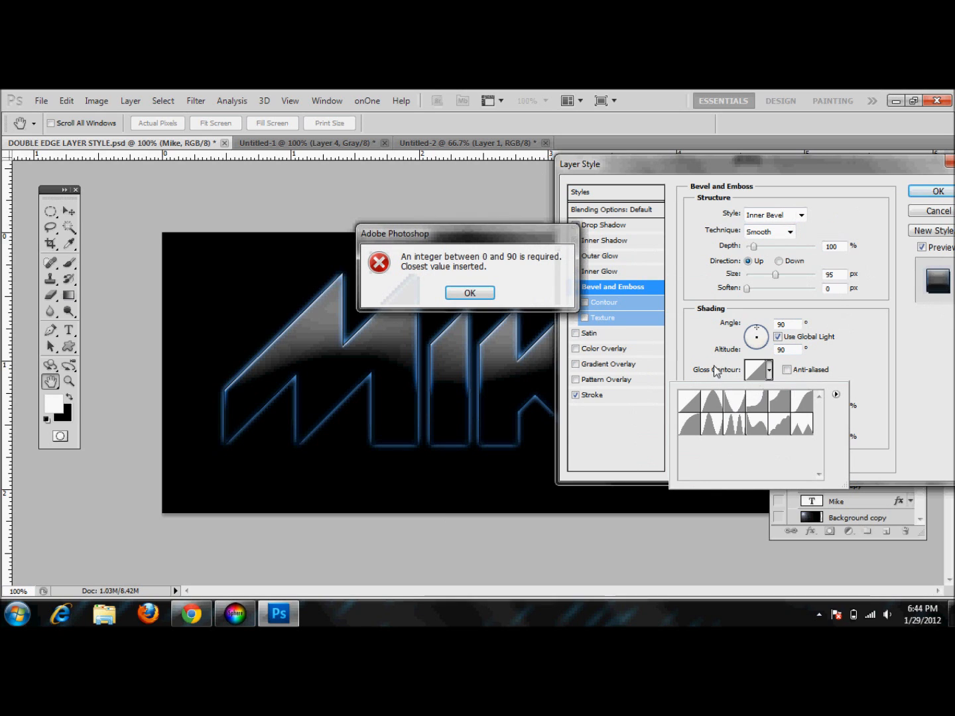
{"action": "left_click", "coordinate": [478, 296]}
{"action": "left_click", "coordinate": [696, 412]}
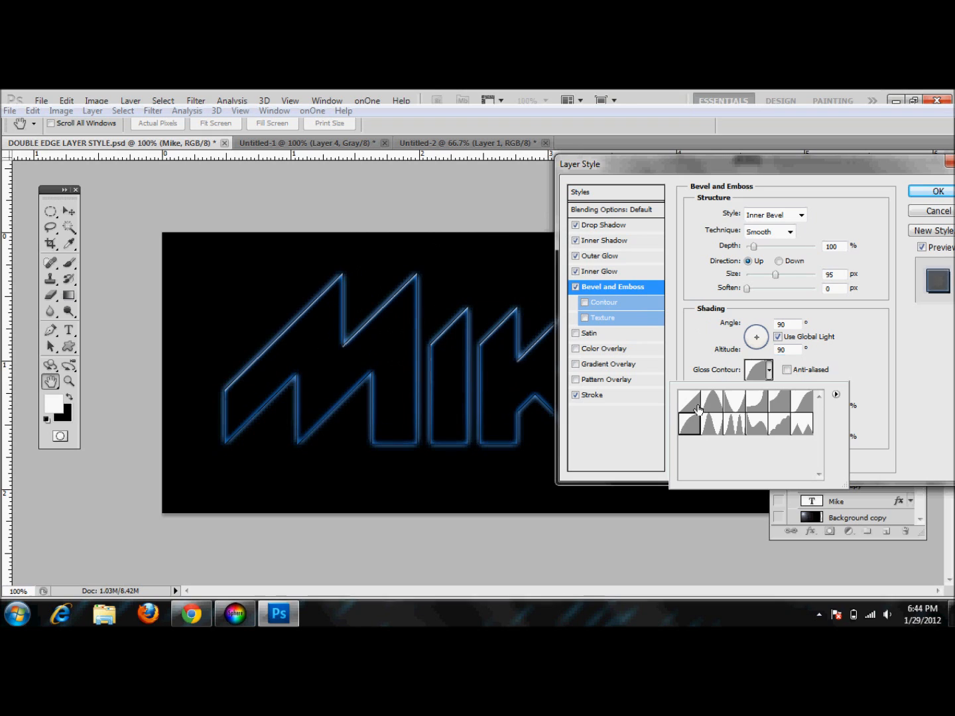
{"action": "left_click", "coordinate": [708, 407]}
{"action": "left_click", "coordinate": [711, 422]}
{"action": "left_click", "coordinate": [694, 405]}
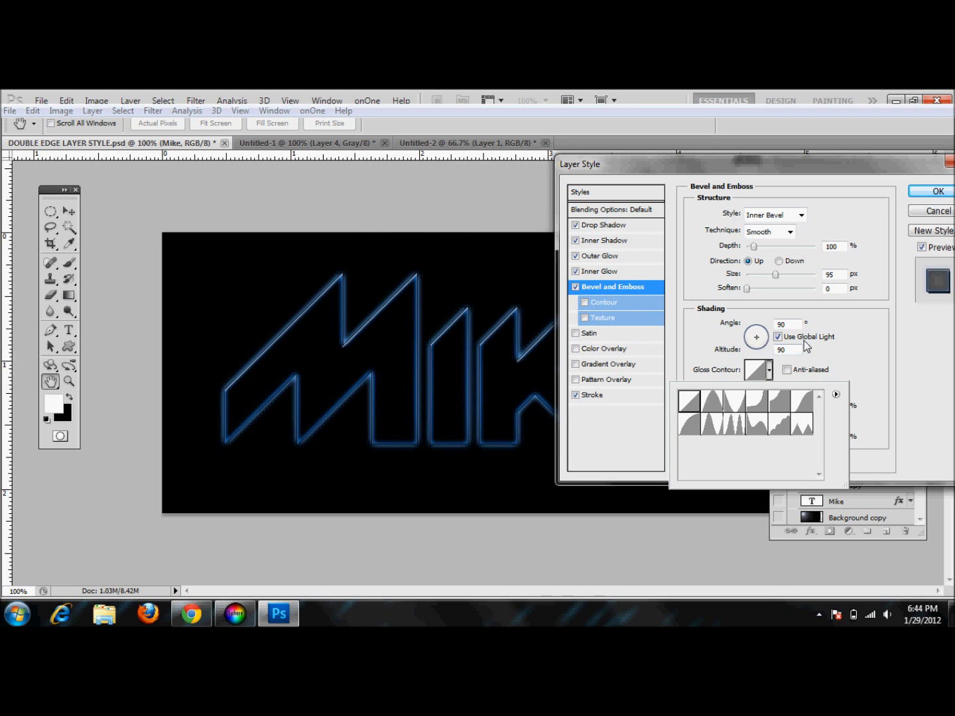
{"action": "left_click", "coordinate": [789, 366]}
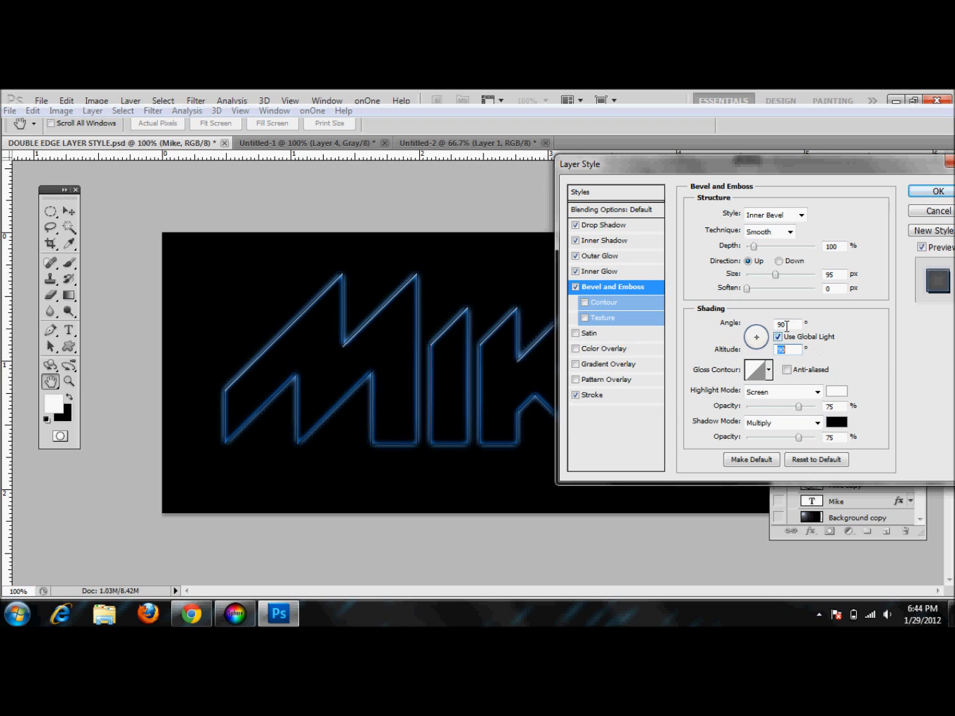
Set the shading angle to 103° and altitude to 21°, and choose the Cone gloss contour
{"action": "left_click_drag", "start_coordinate": [758, 337], "coordinate": [754, 330]}
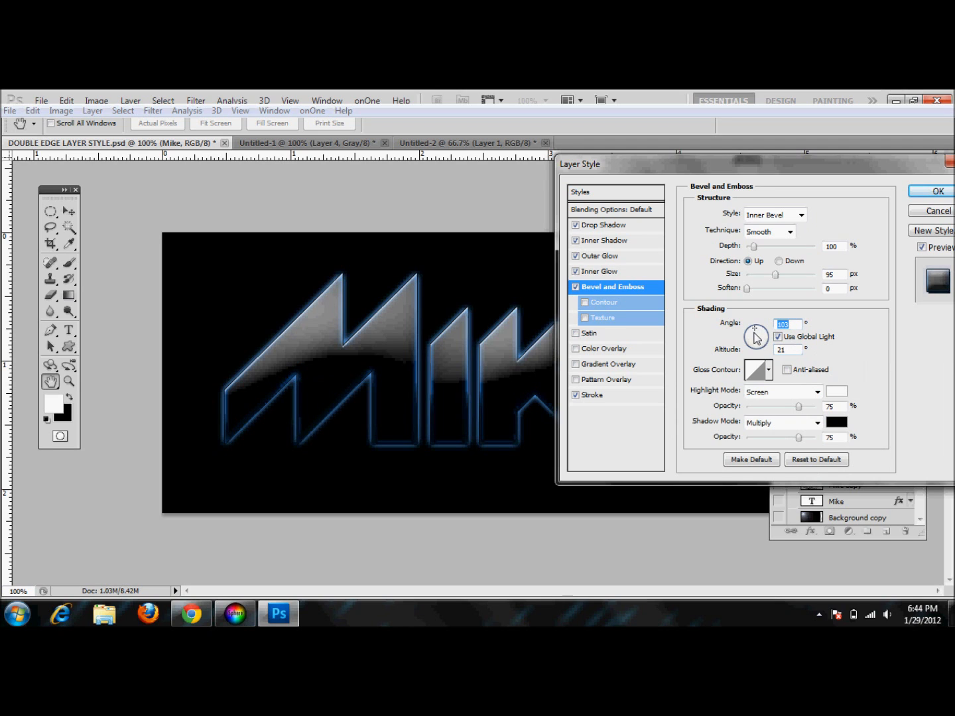
{"action": "left_click", "coordinate": [769, 372]}
{"action": "left_click", "coordinate": [734, 402]}
{"action": "left_click", "coordinate": [726, 428]}
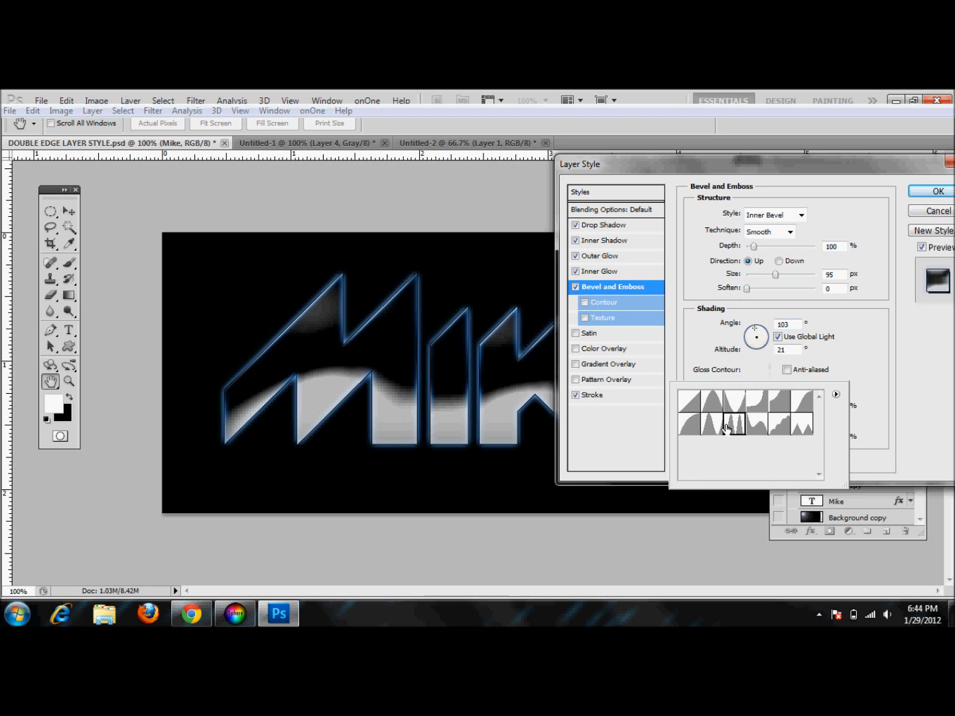
{"action": "left_click", "coordinate": [711, 425]}
{"action": "left_click", "coordinate": [715, 407]}
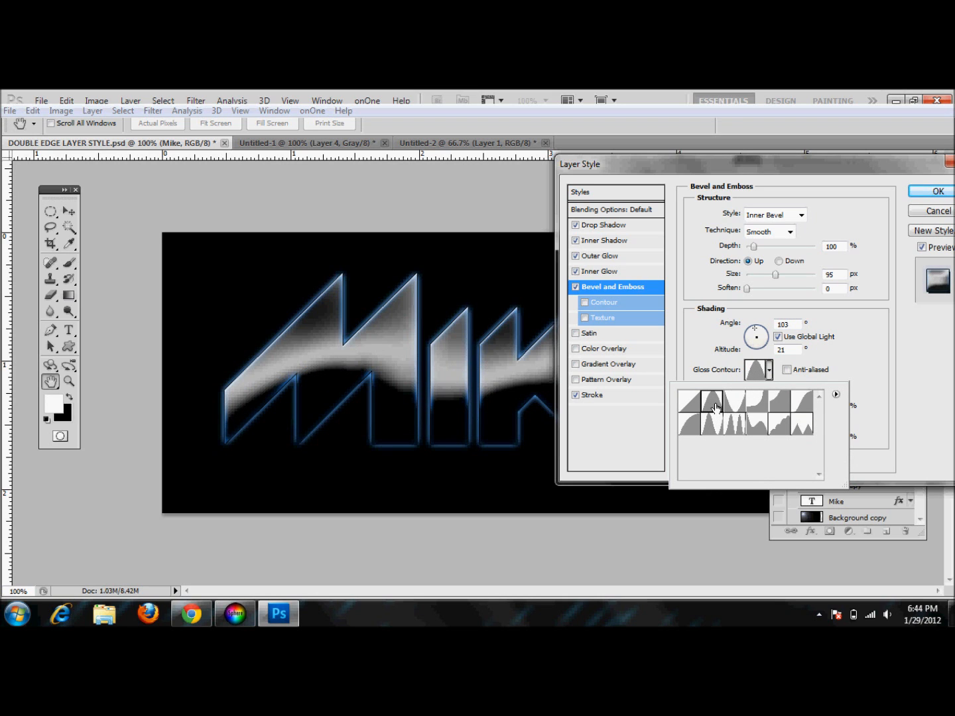
Edit the gloss contour curve, moving a point to input 29/output 61 and the end point to input 85/output 56
{"action": "left_click", "coordinate": [750, 373]}
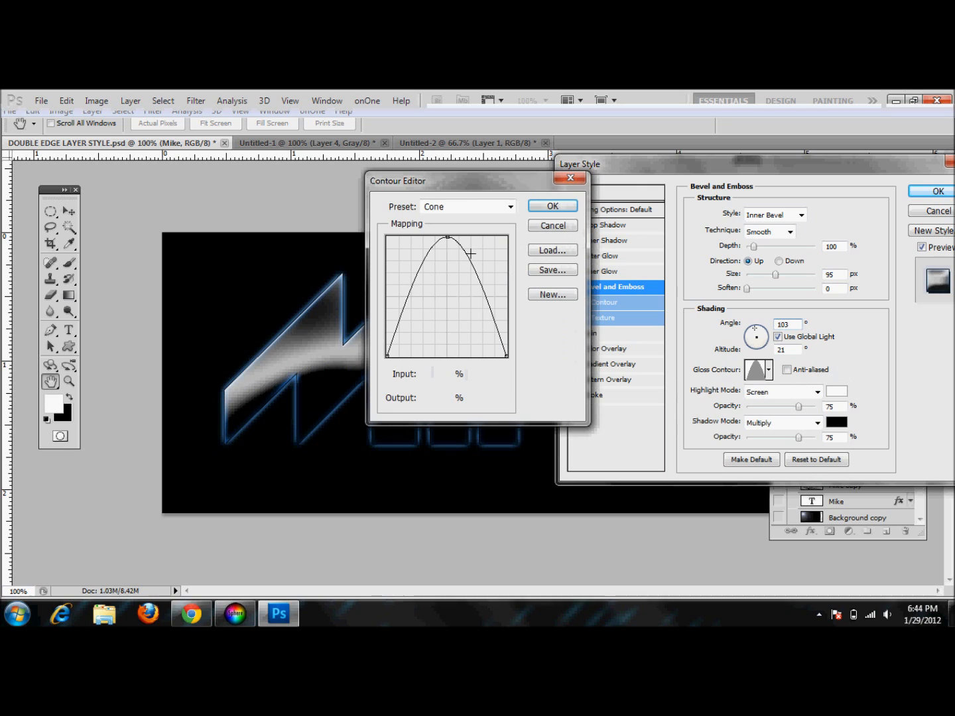
{"action": "left_click_drag", "start_coordinate": [477, 193], "coordinate": [692, 206]}
{"action": "left_click", "coordinate": [661, 254]}
{"action": "left_click_drag", "start_coordinate": [661, 254], "coordinate": [636, 297]}
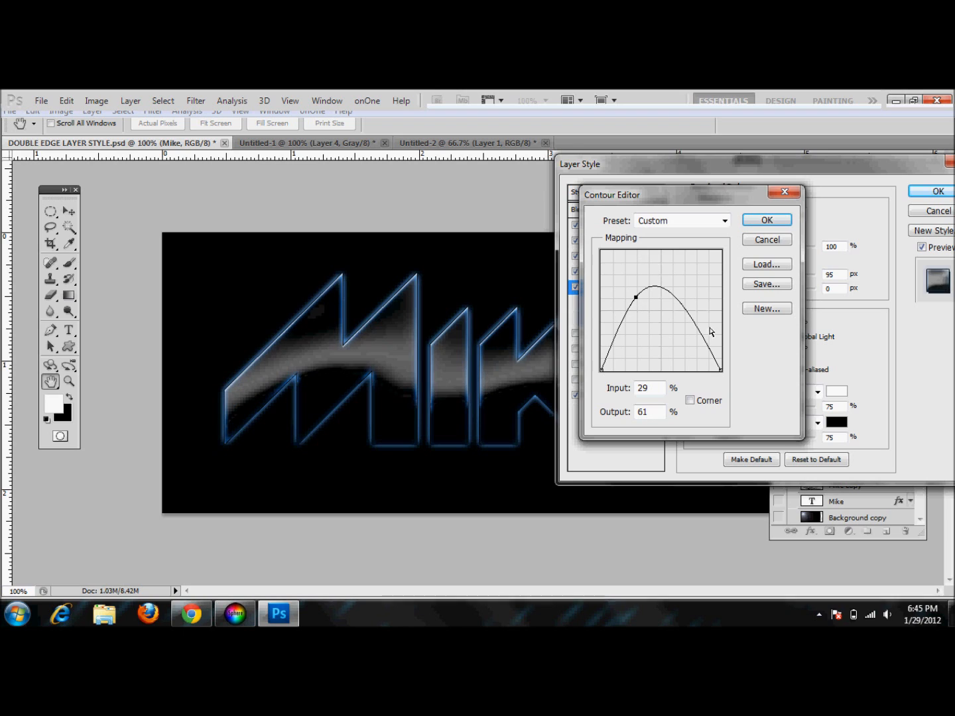
{"action": "left_click_drag", "start_coordinate": [717, 366], "coordinate": [703, 304]}
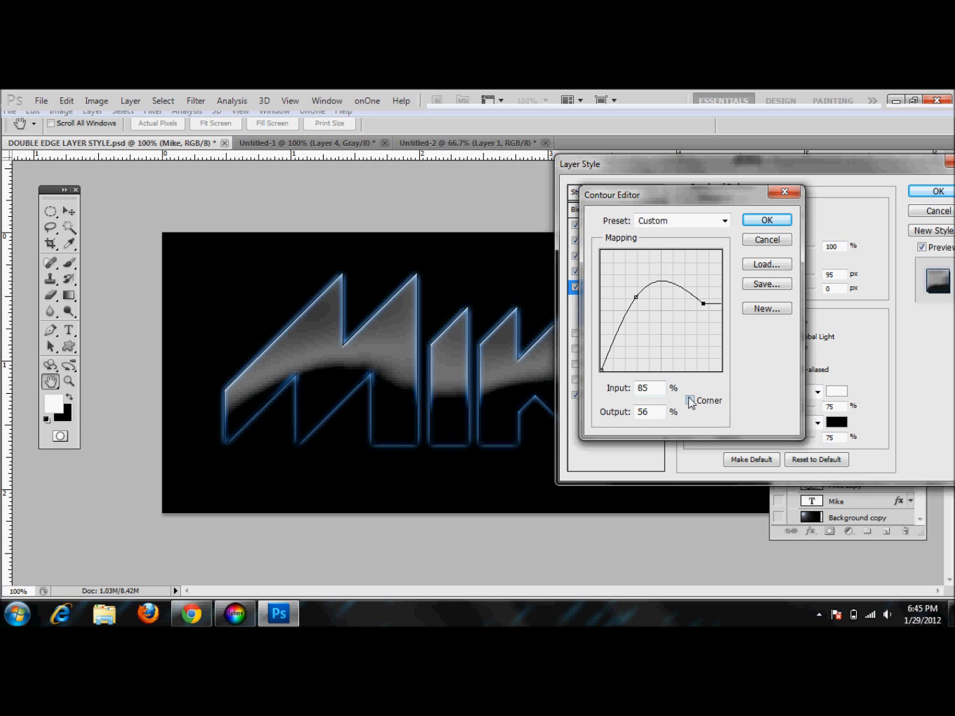
{"action": "left_click", "coordinate": [763, 219]}
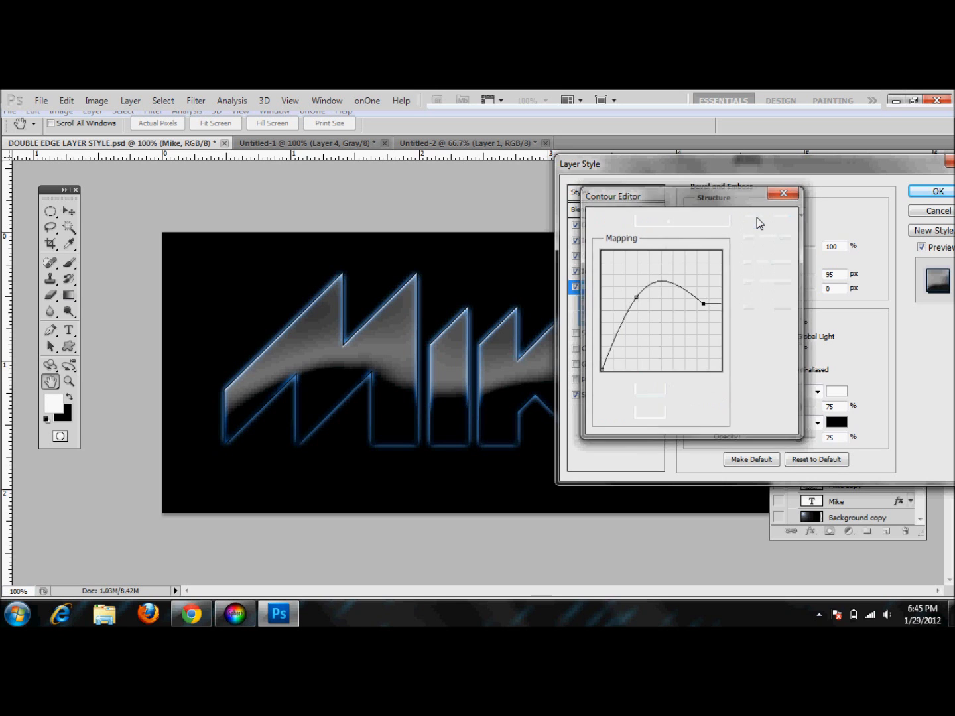
Lower the bevel highlight opacity to 31% and apply the layer style
{"action": "left_click_drag", "start_coordinate": [757, 153], "coordinate": [685, 253]}
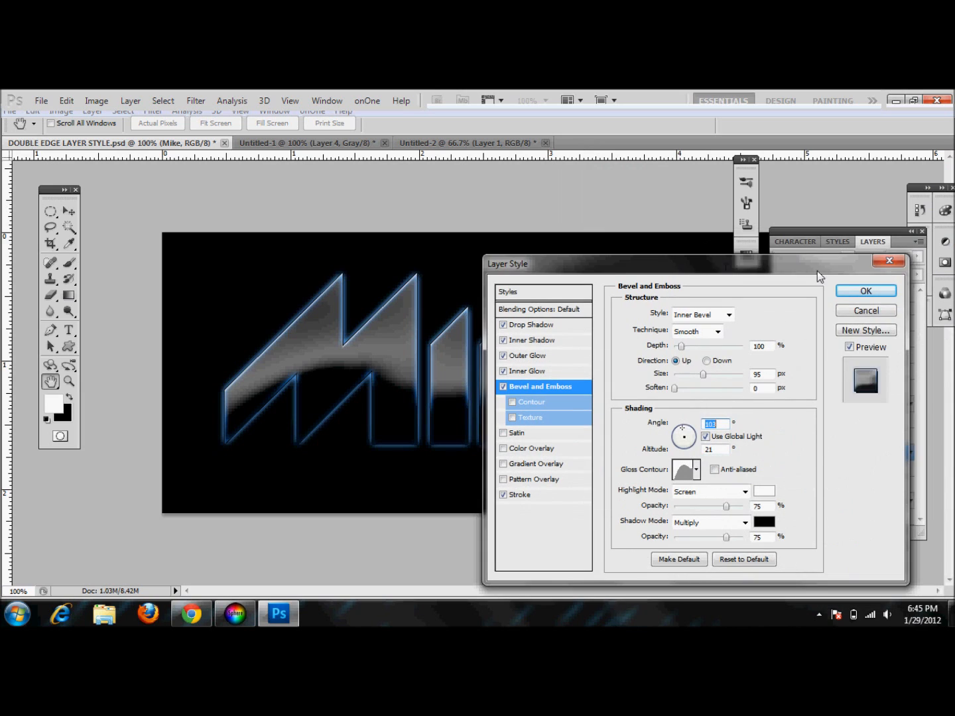
{"action": "left_click", "coordinate": [855, 291]}
{"action": "left_click_drag", "start_coordinate": [734, 260], "coordinate": [814, 161]}
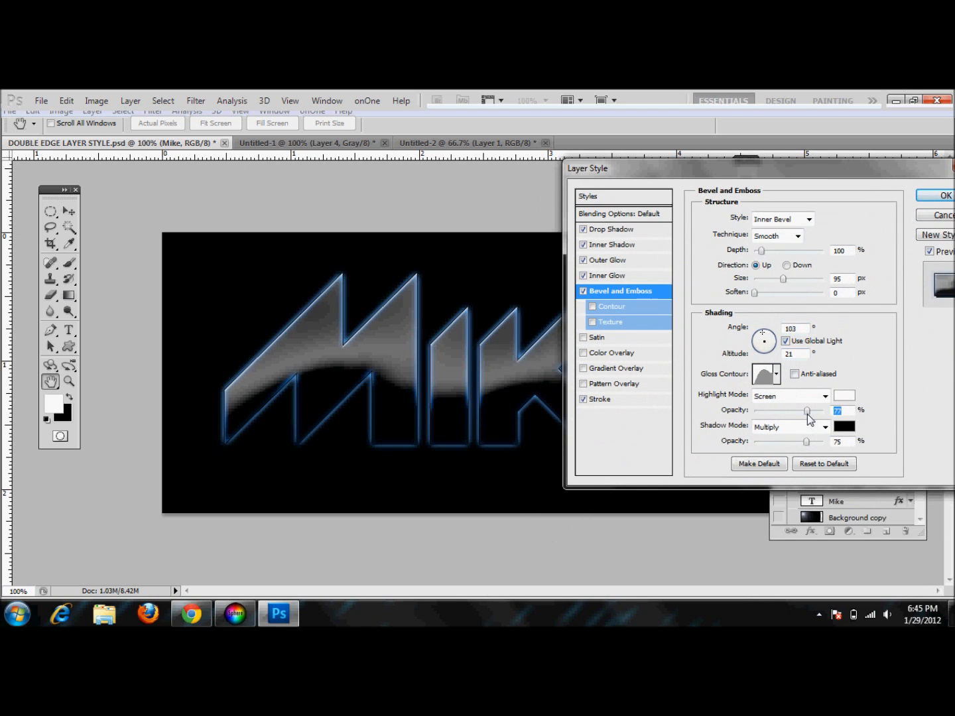
{"action": "left_click_drag", "start_coordinate": [802, 412], "coordinate": [778, 413]}
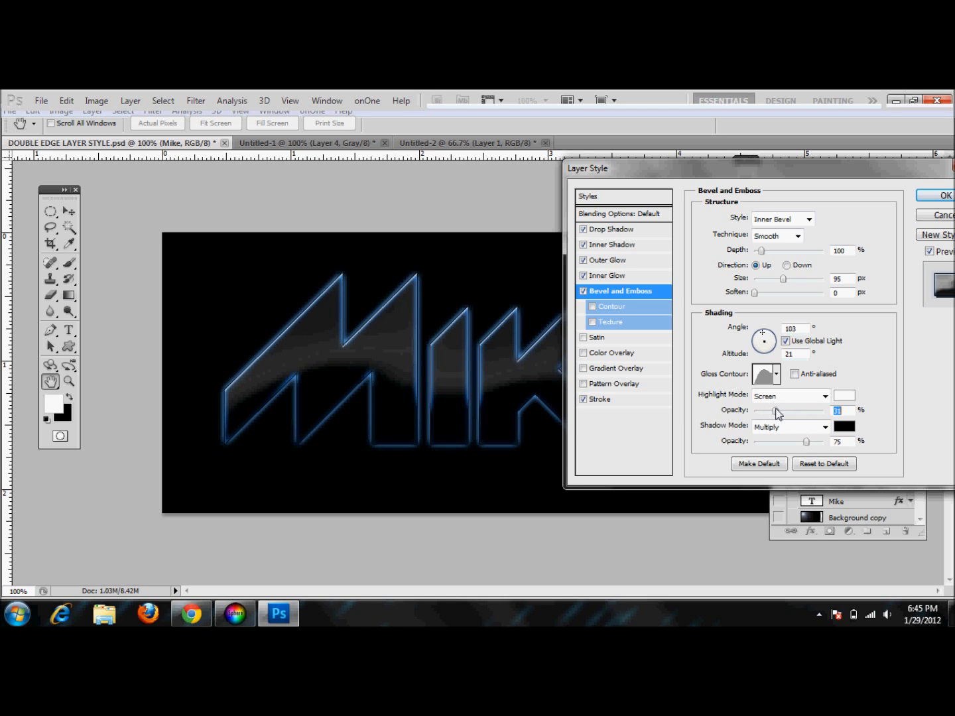
{"action": "mouse_move", "coordinate": [710, 177]}
{"action": "left_mouse_down"}
{"action": "mouse_move", "coordinate": [838, 212]}
{"action": "mouse_move", "coordinate": [816, 179]}
{"action": "mouse_move", "coordinate": [696, 178]}
{"action": "left_mouse_up"}
{"action": "left_click", "coordinate": [882, 196]}
Switch to the Gradient tool
{"action": "key", "text": "g"}
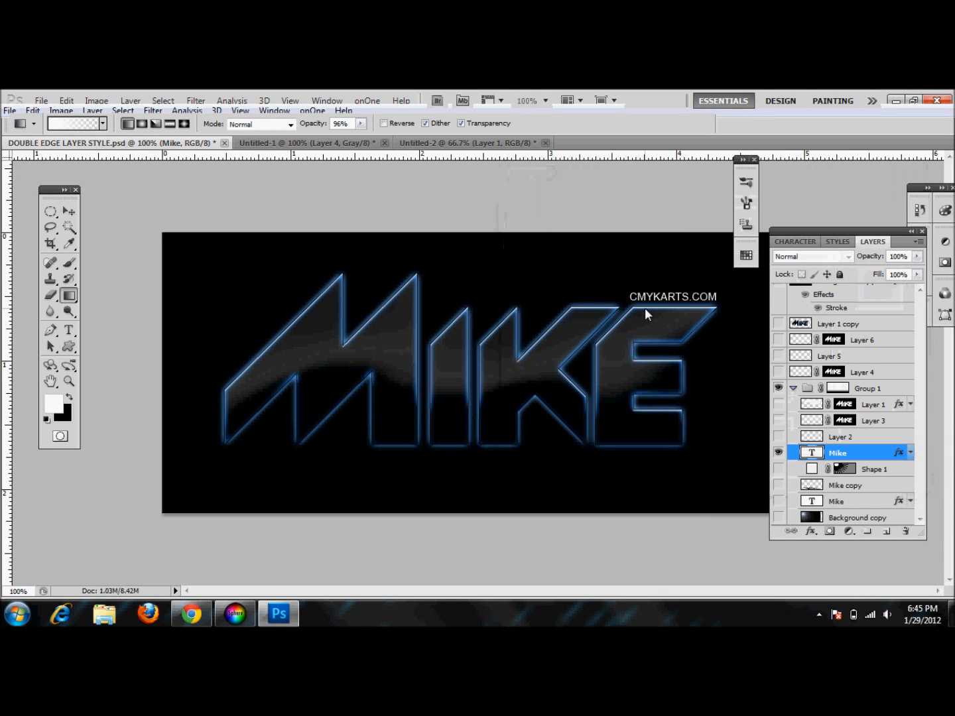